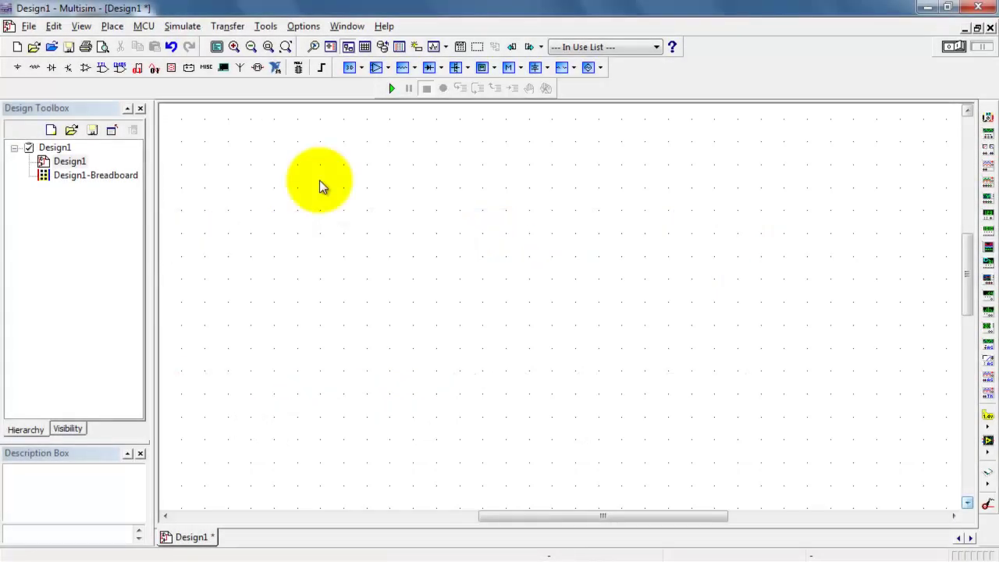
Start a new component in the Component Wizard named zvp3306a, a p-channel enhancement MOSFET
{"action": "left_click", "coordinate": [266, 28]}
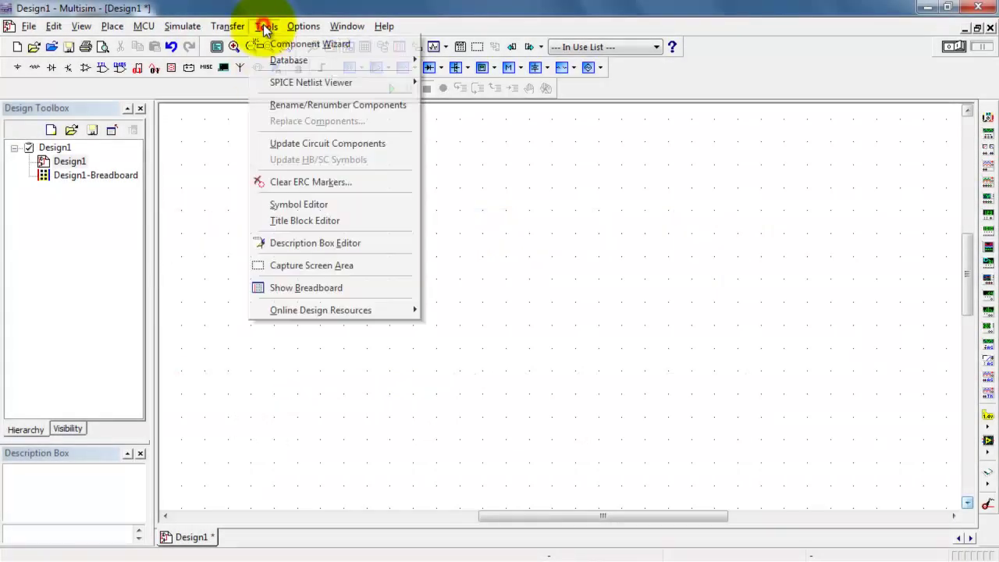
{"action": "left_click", "coordinate": [304, 44]}
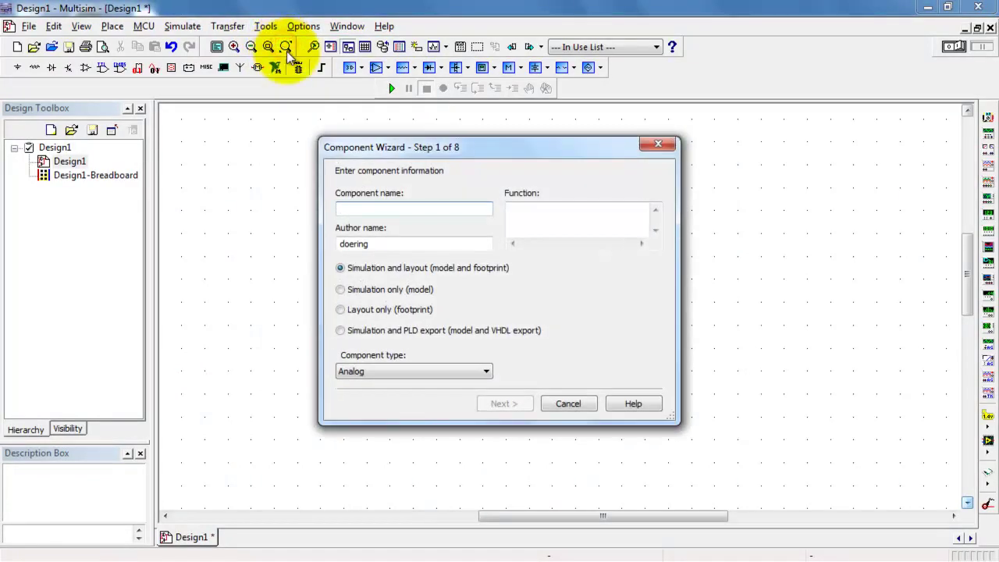
{"action": "left_click", "coordinate": [479, 211]}
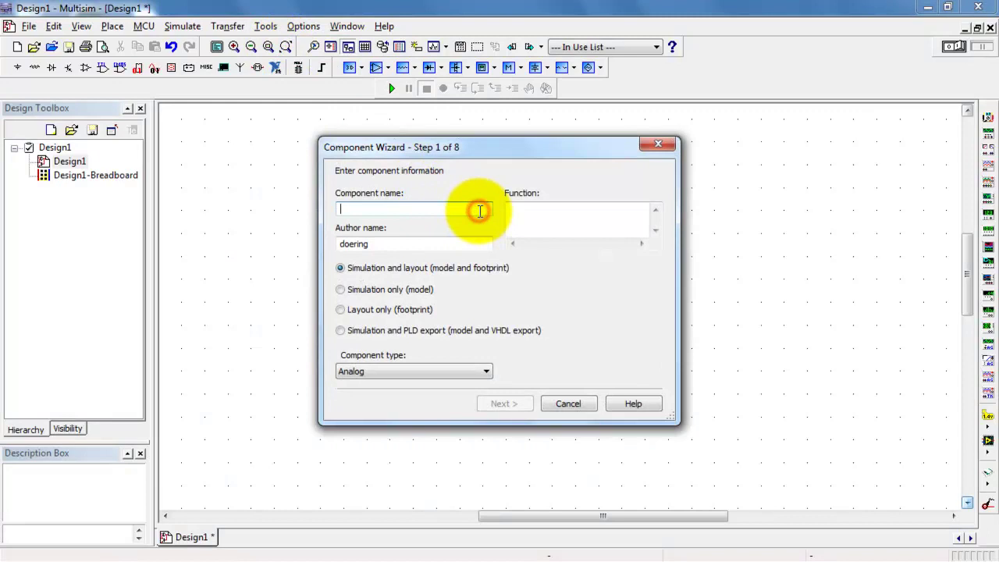
{"action": "type", "text": "zvp3306a"}
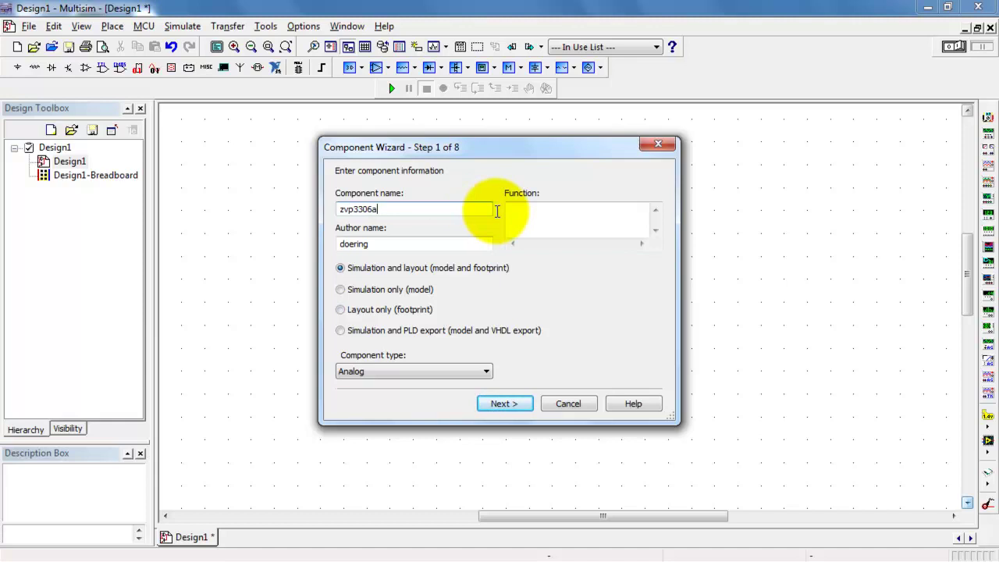
{"action": "left_click", "coordinate": [537, 211]}
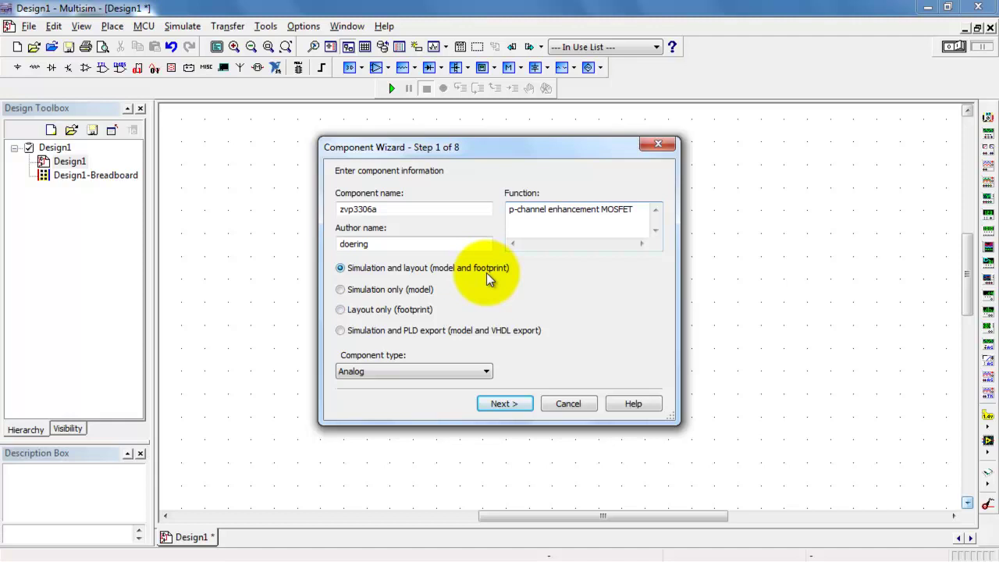
Advance to the footprint step and list the Master Database footprints in the footprint chooser
{"action": "left_click", "coordinate": [515, 402]}
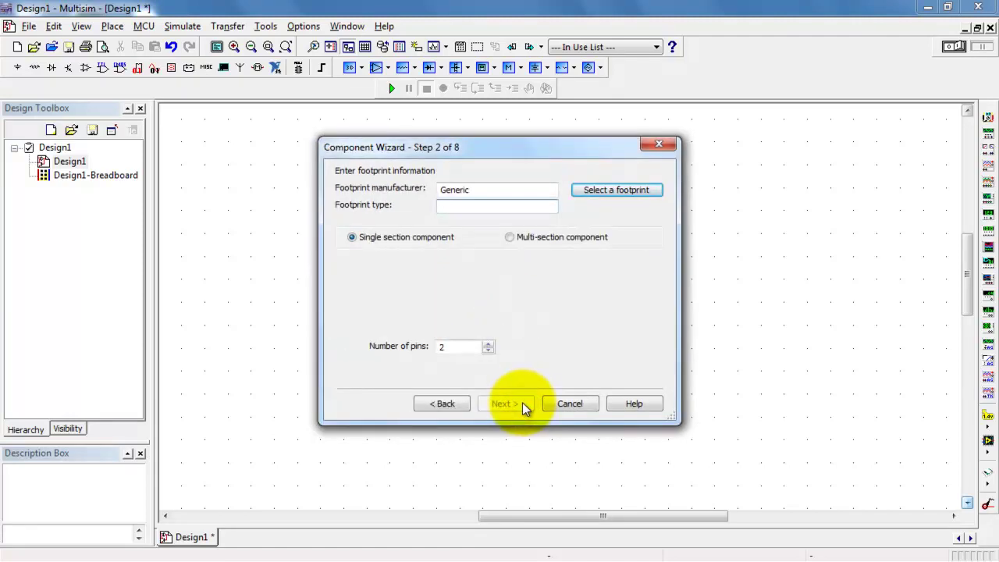
{"action": "left_click", "coordinate": [633, 190]}
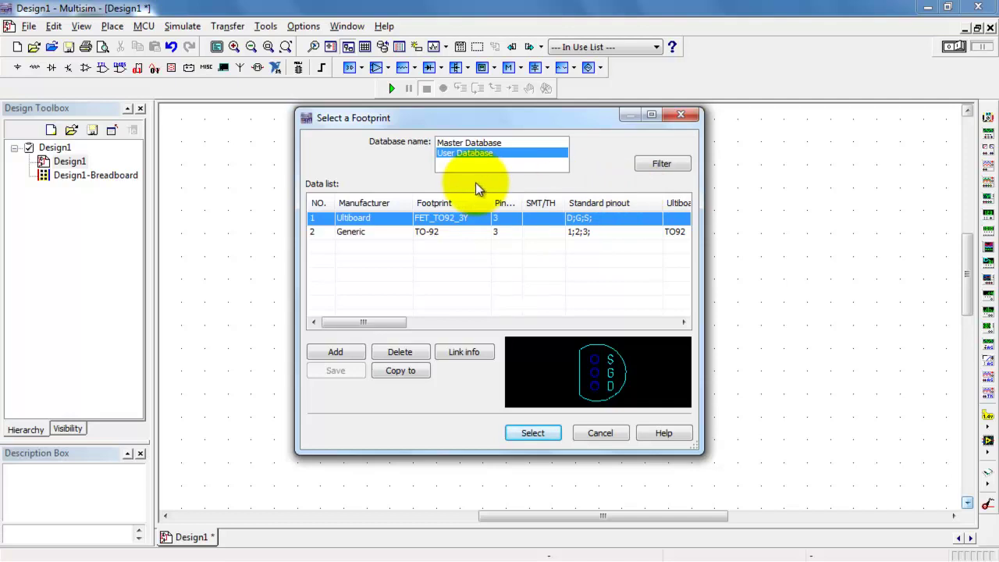
{"action": "left_click", "coordinate": [483, 142]}
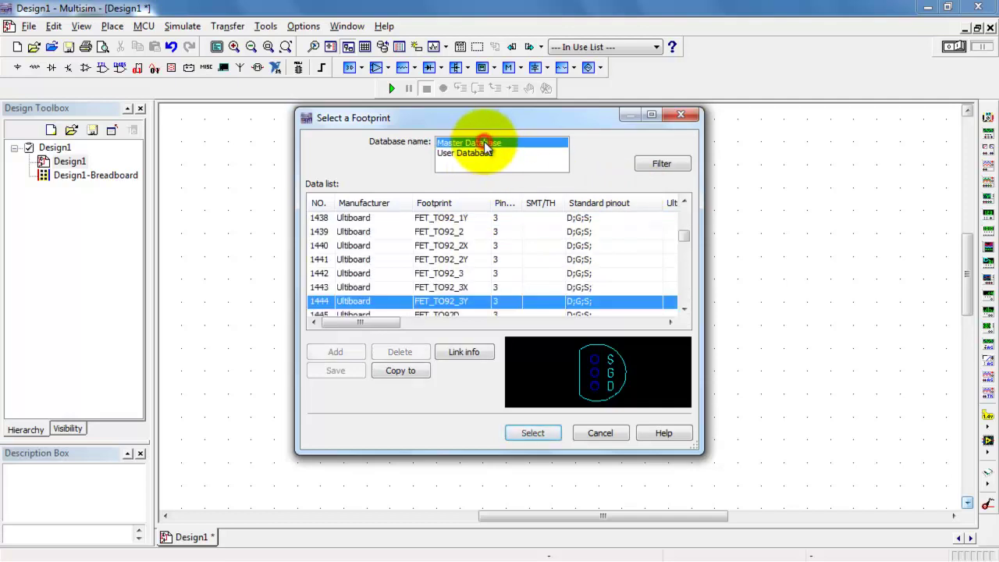
Add a filter condition: Footprint starts with FET_TO92
{"action": "left_click", "coordinate": [662, 165]}
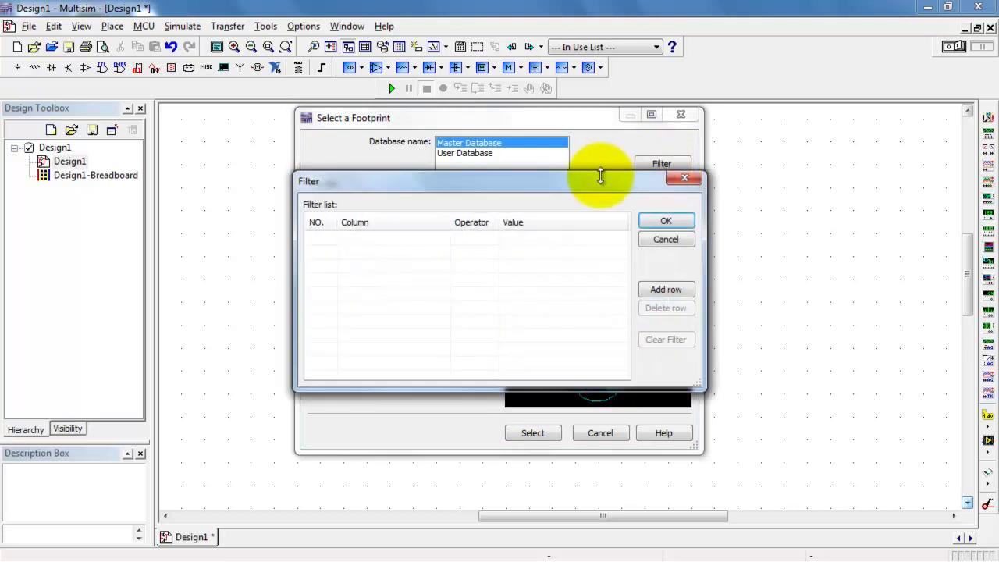
{"action": "left_click_drag", "start_coordinate": [585, 181], "coordinate": [608, 267]}
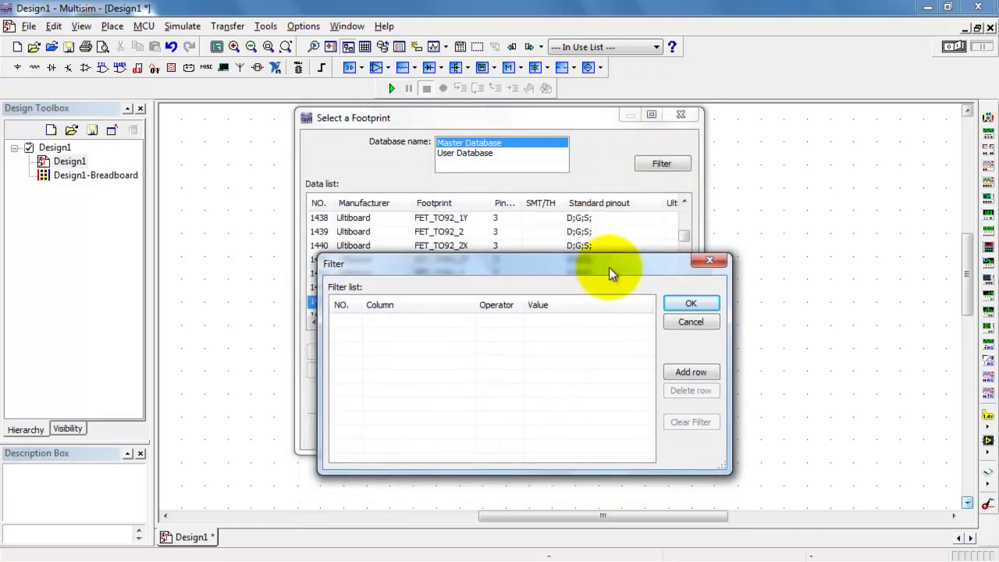
{"action": "left_click", "coordinate": [697, 374]}
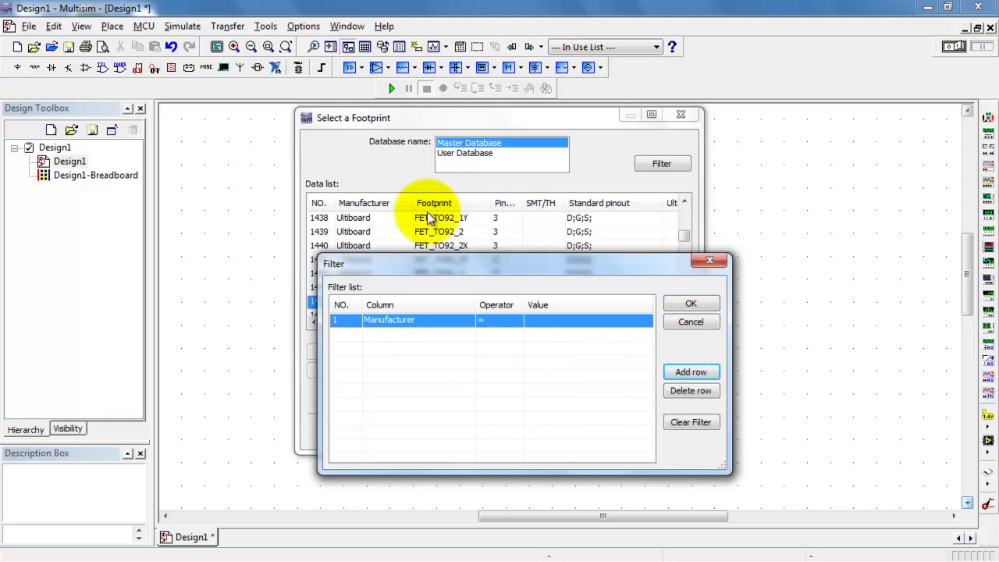
{"action": "left_click", "coordinate": [435, 319]}
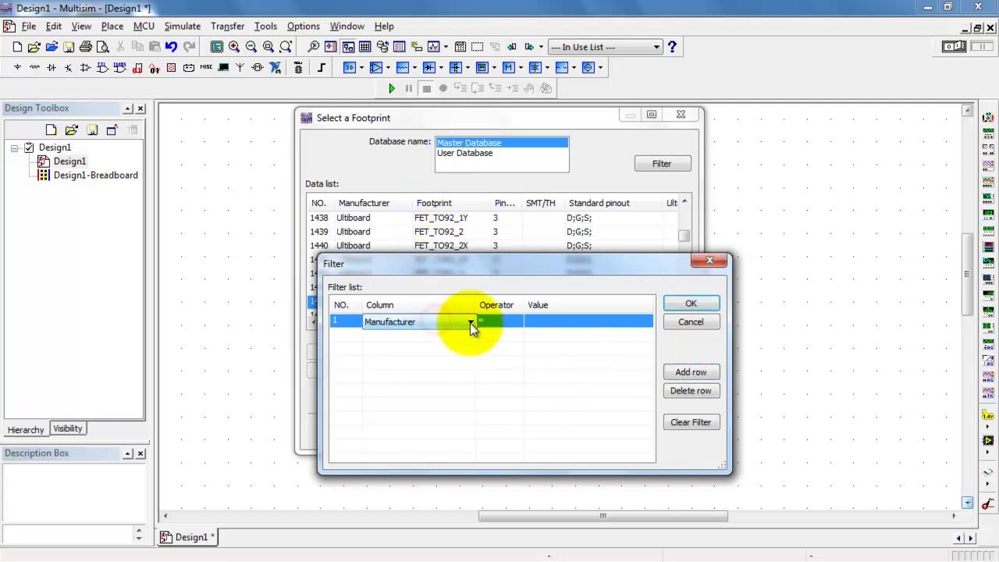
{"action": "left_click", "coordinate": [470, 322]}
{"action": "left_click", "coordinate": [439, 342]}
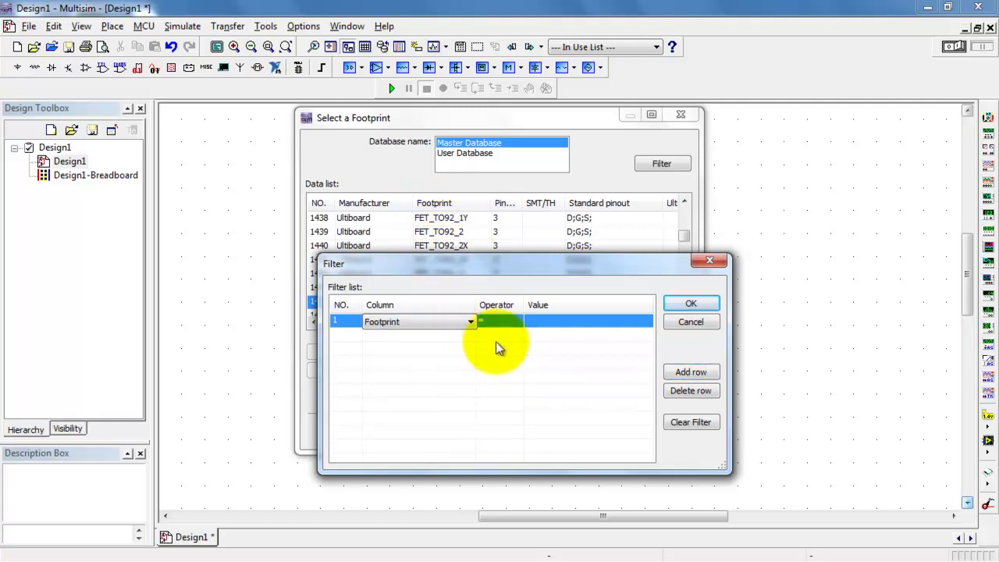
{"action": "left_click", "coordinate": [508, 322]}
{"action": "left_click", "coordinate": [513, 323]}
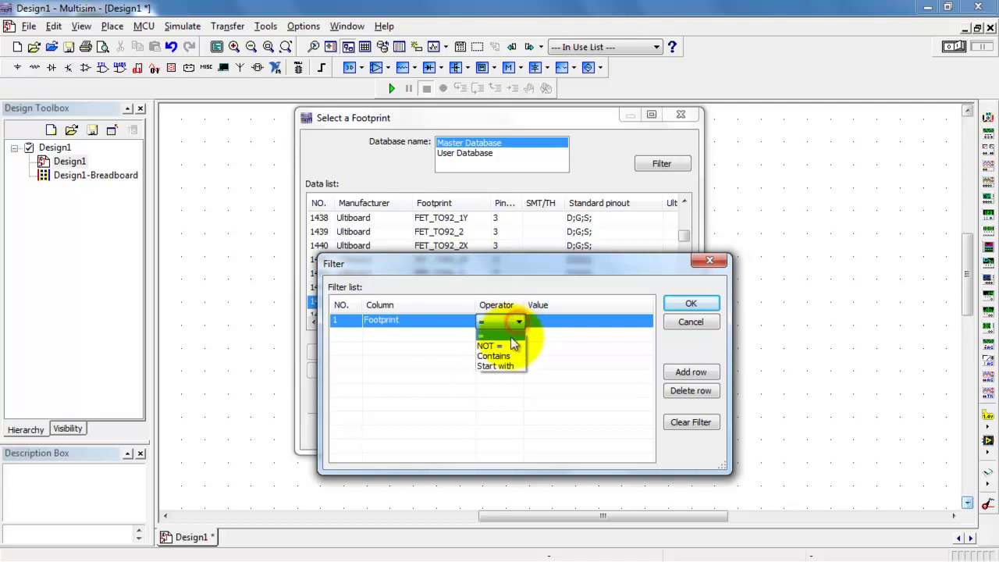
{"action": "left_click", "coordinate": [499, 365]}
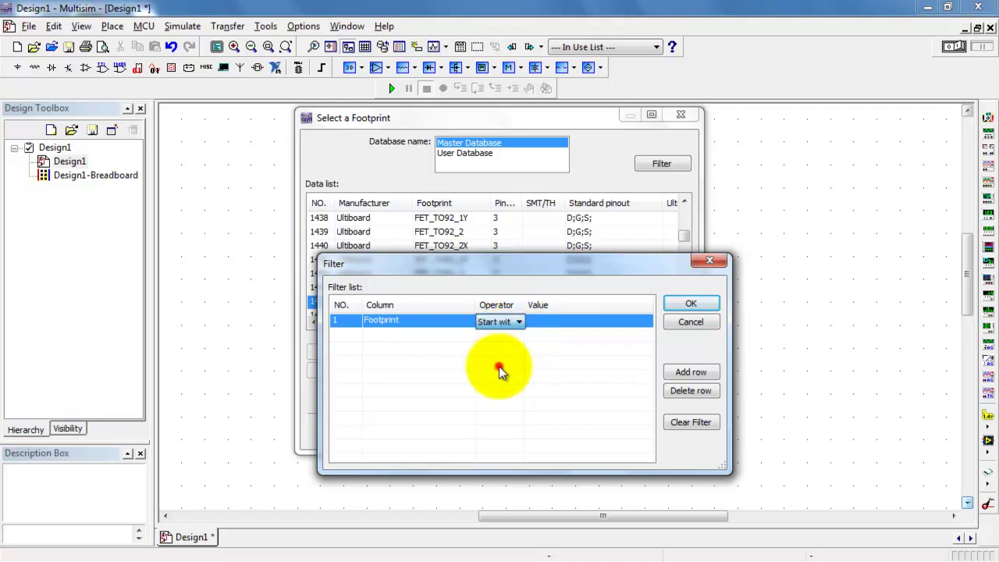
{"action": "left_click", "coordinate": [566, 319]}
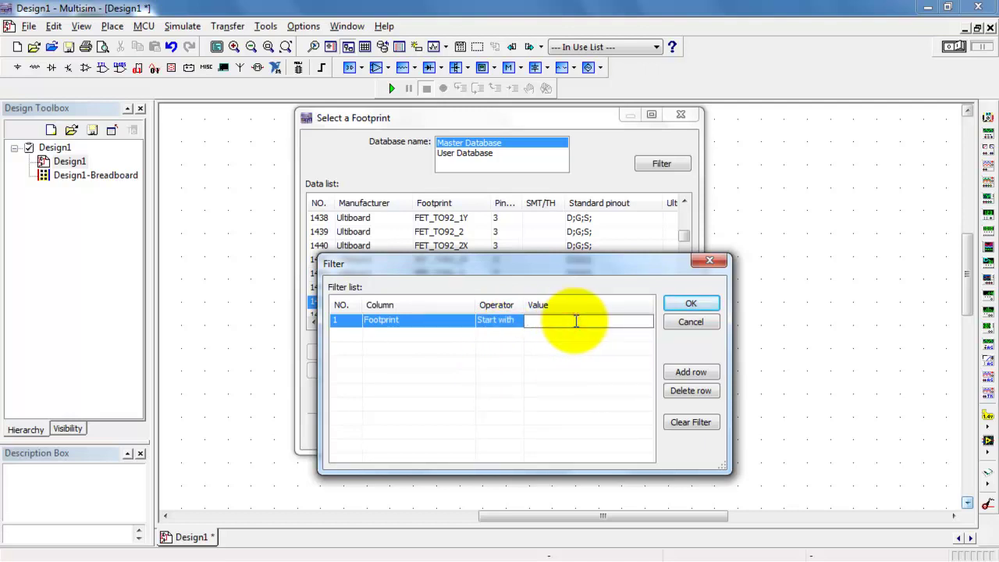
{"action": "type", "text": "FET_TO92"}
Apply the filter, choose the FET_TO92_3Y footprint, and set the number of pins to 3
{"action": "left_click", "coordinate": [691, 304]}
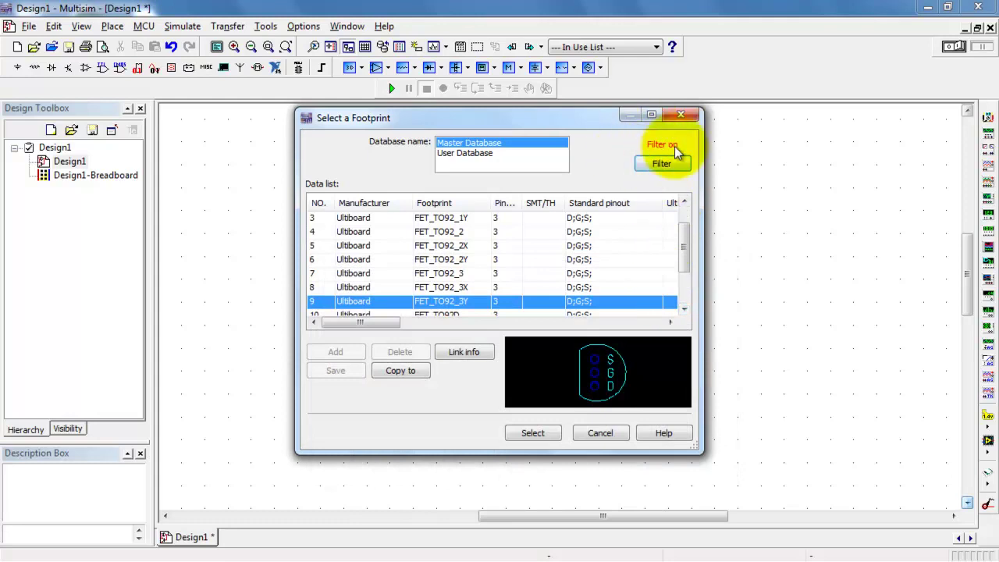
{"action": "left_click_drag", "start_coordinate": [685, 235], "coordinate": [684, 269]}
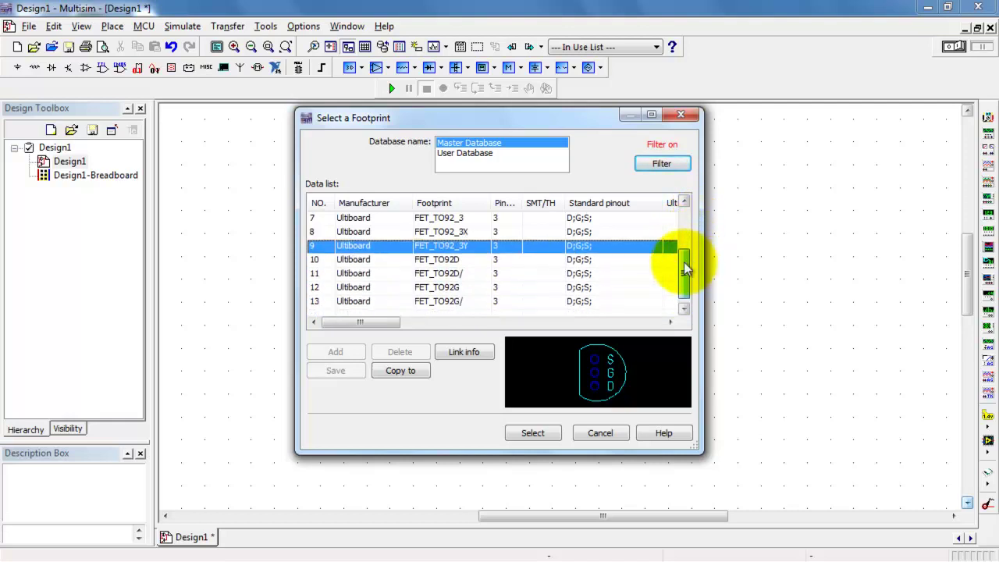
{"action": "double_click", "coordinate": [461, 247]}
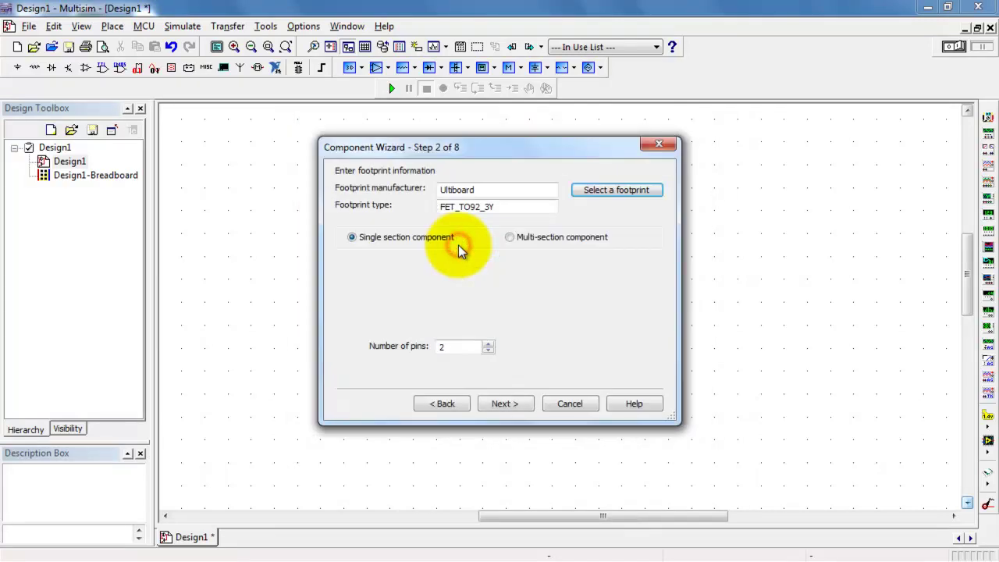
{"action": "left_click", "coordinate": [487, 343]}
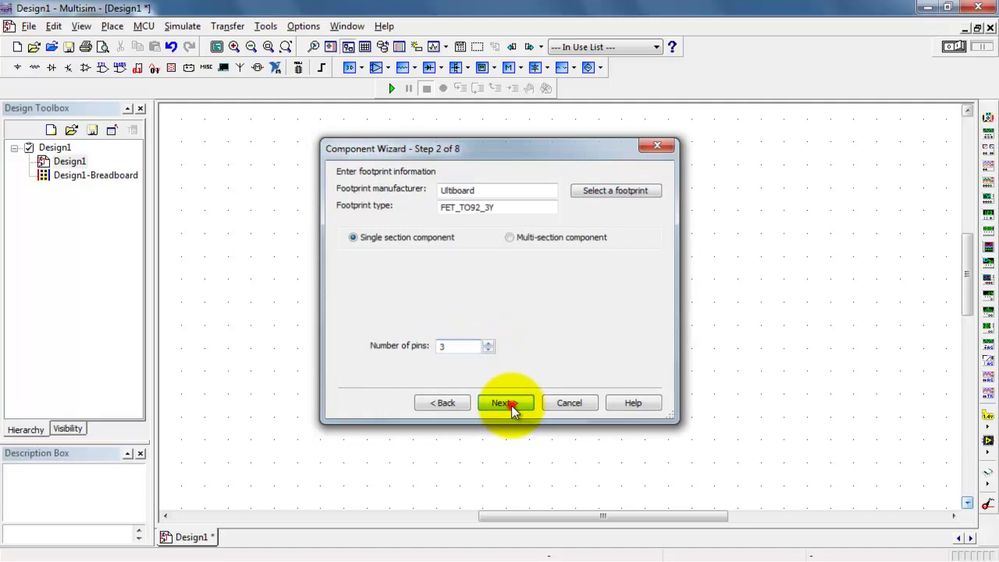
Copy the MTD2955E MOSFET symbol from the database via an 'mtd' search across all families
{"action": "left_click", "coordinate": [511, 404]}
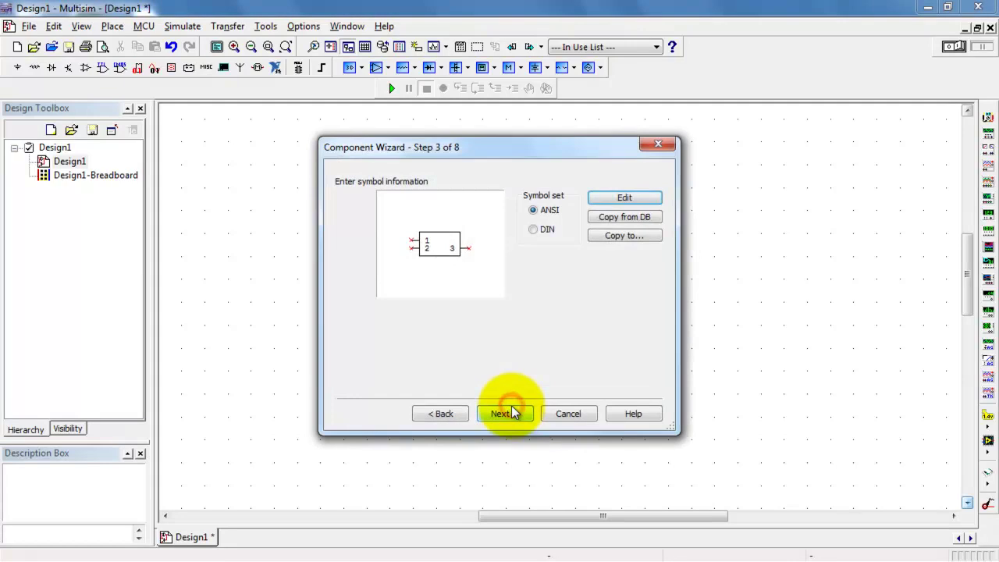
{"action": "left_click", "coordinate": [624, 216]}
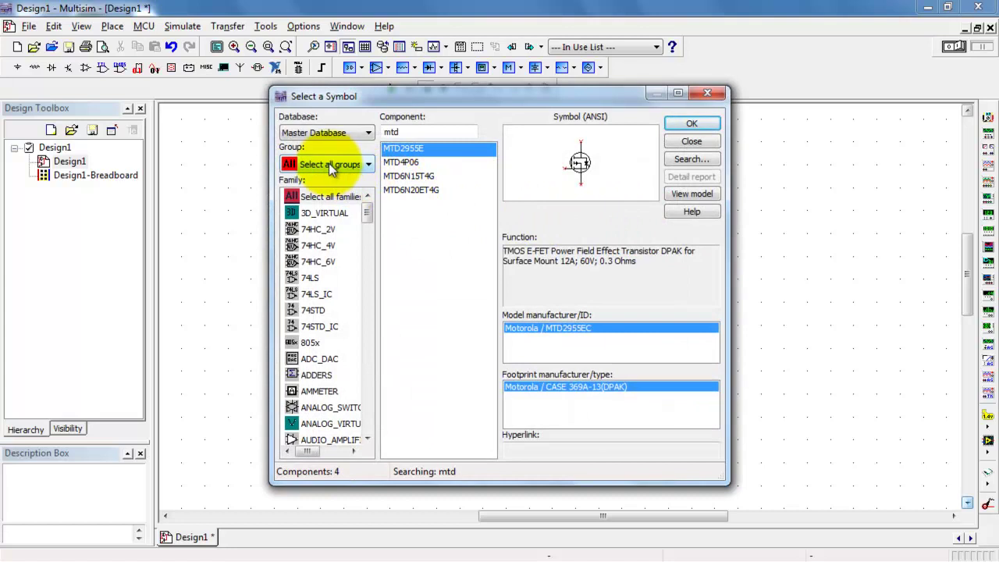
{"action": "left_click", "coordinate": [406, 132]}
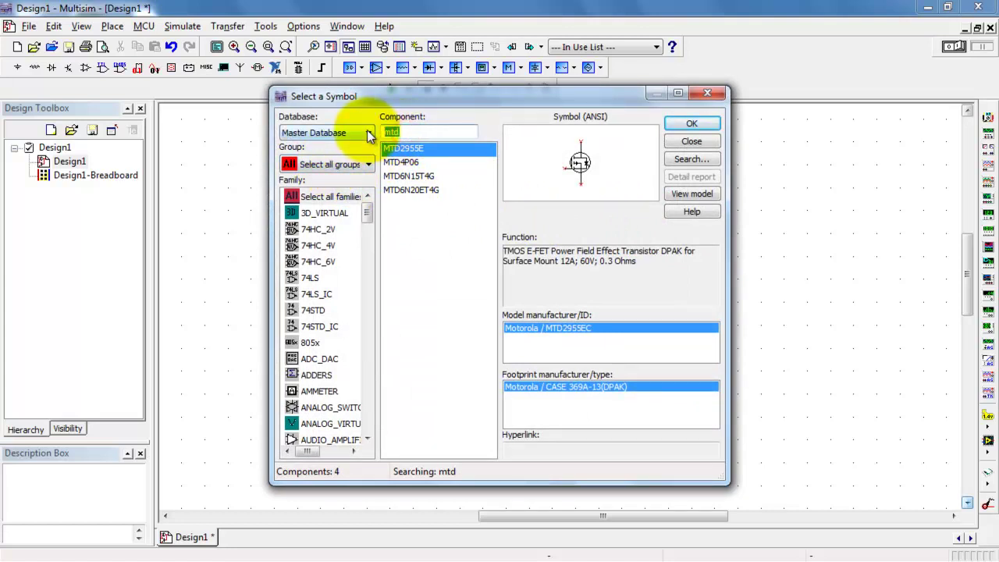
{"action": "key", "text": "BackSpace"}
{"action": "key", "text": "BackSpace"}
{"action": "key", "text": "BackSpace"}
{"action": "left_click", "coordinate": [342, 197]}
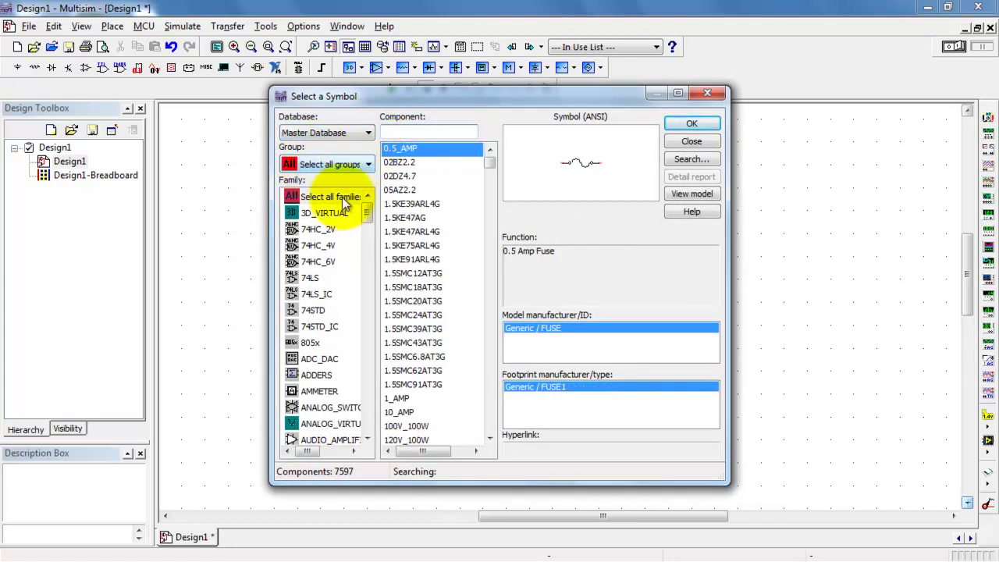
{"action": "left_click", "coordinate": [386, 131]}
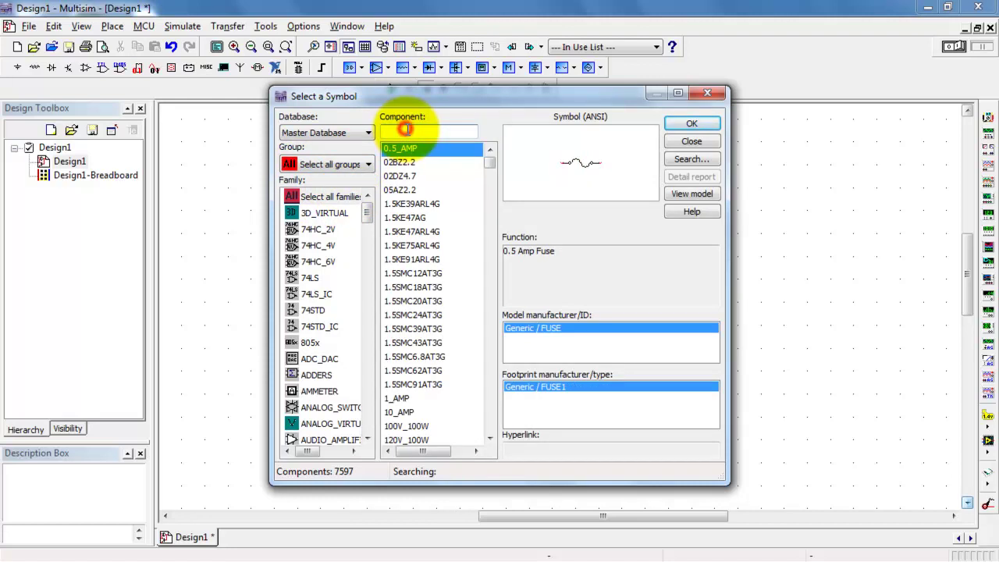
{"action": "type", "text": "mtd"}
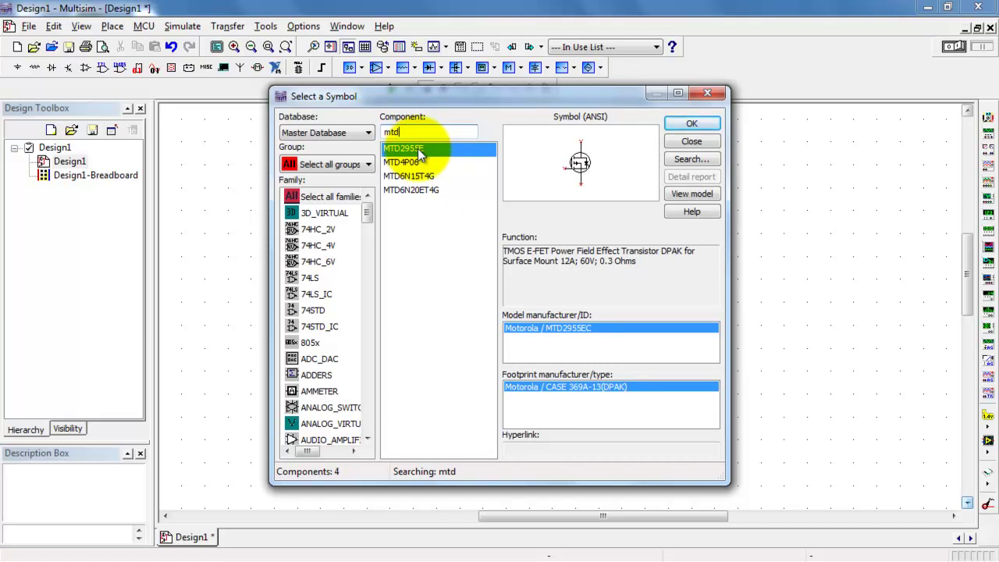
{"action": "double_click", "coordinate": [418, 148]}
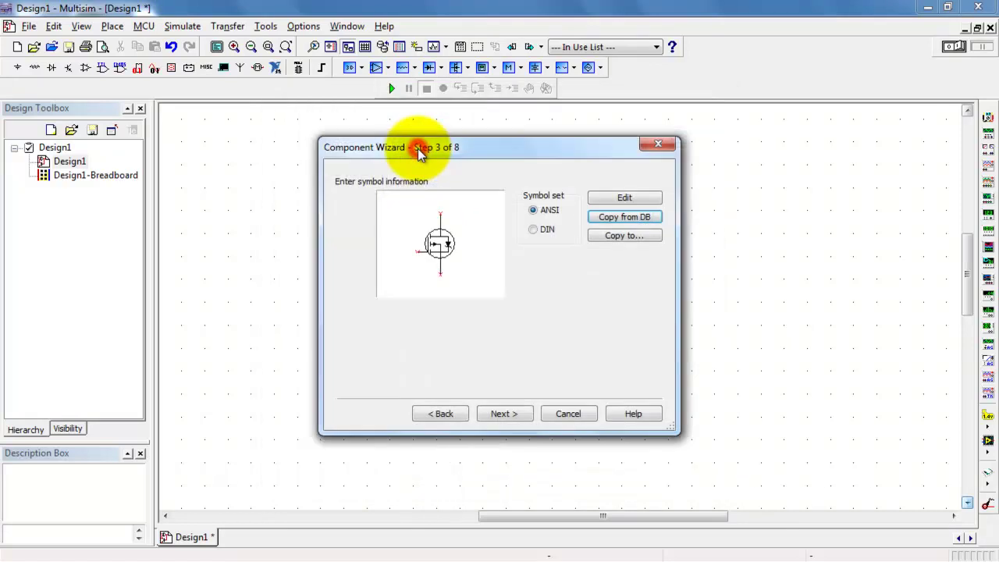
{"action": "left_click", "coordinate": [514, 413]}
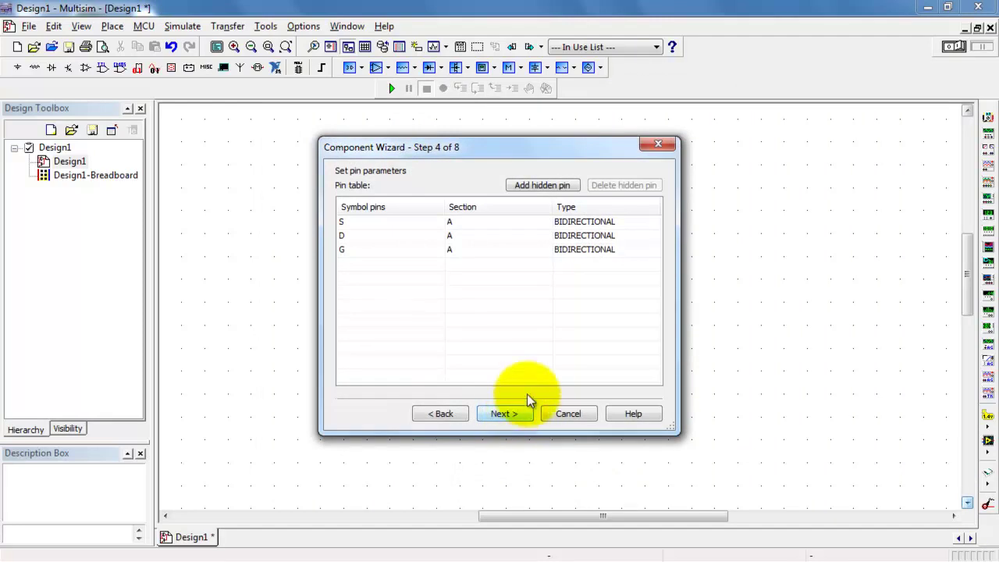
Map symbol pins S, D and G to footprint pins S, D and G
{"action": "left_click", "coordinate": [519, 412]}
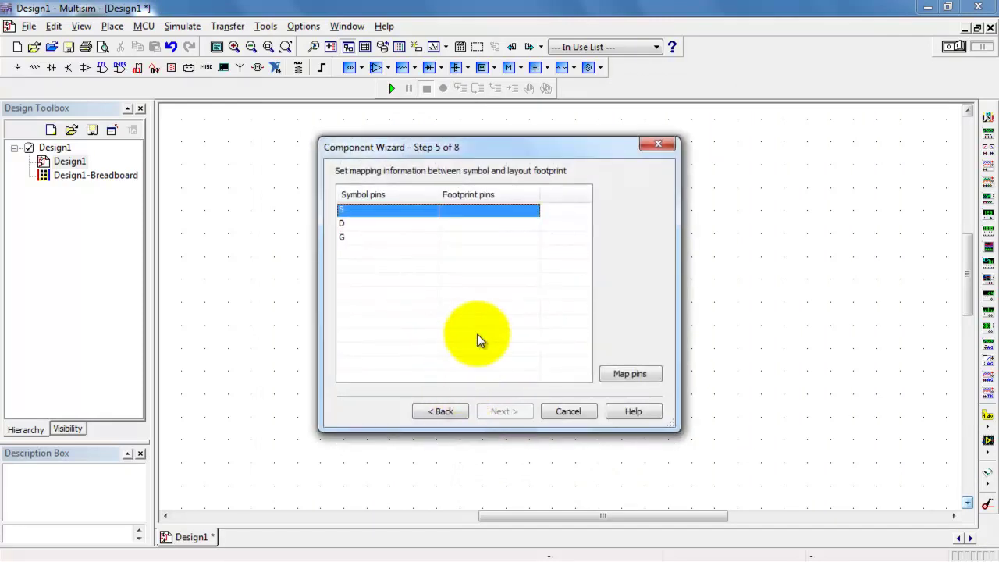
{"action": "left_click", "coordinate": [524, 211]}
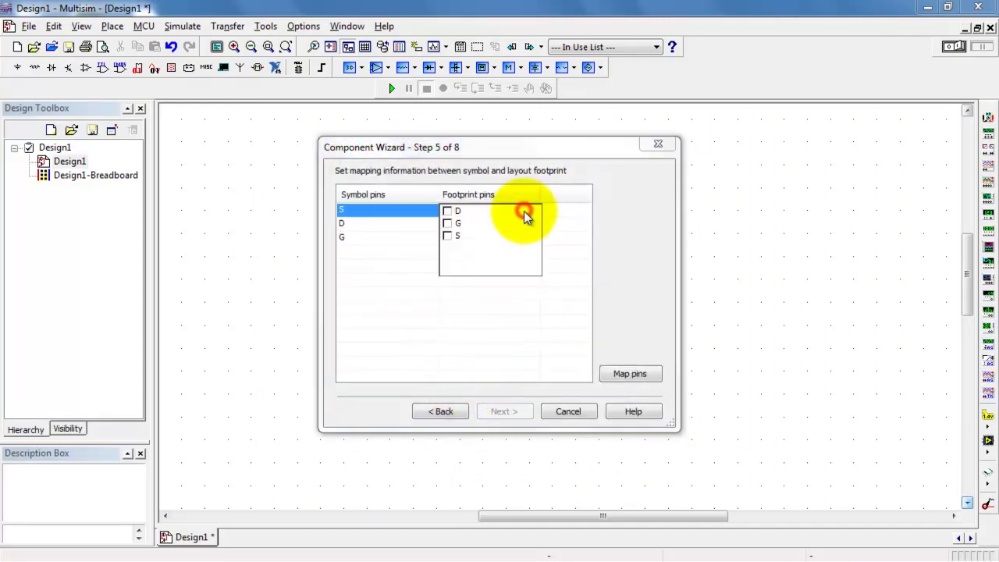
{"action": "left_click", "coordinate": [450, 236]}
{"action": "left_click", "coordinate": [386, 224]}
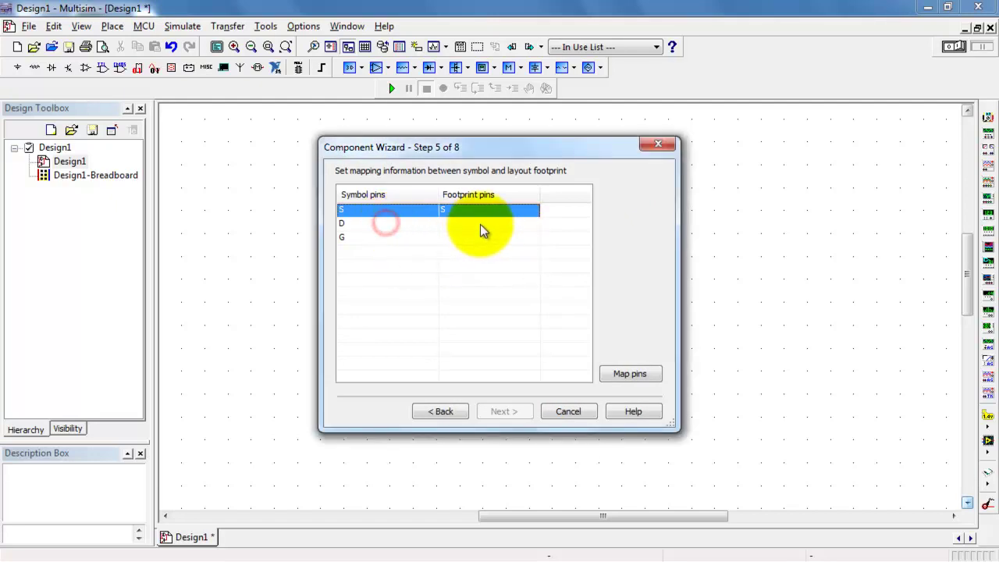
{"action": "left_click", "coordinate": [479, 224]}
{"action": "left_click", "coordinate": [447, 225]}
{"action": "left_click", "coordinate": [406, 238]}
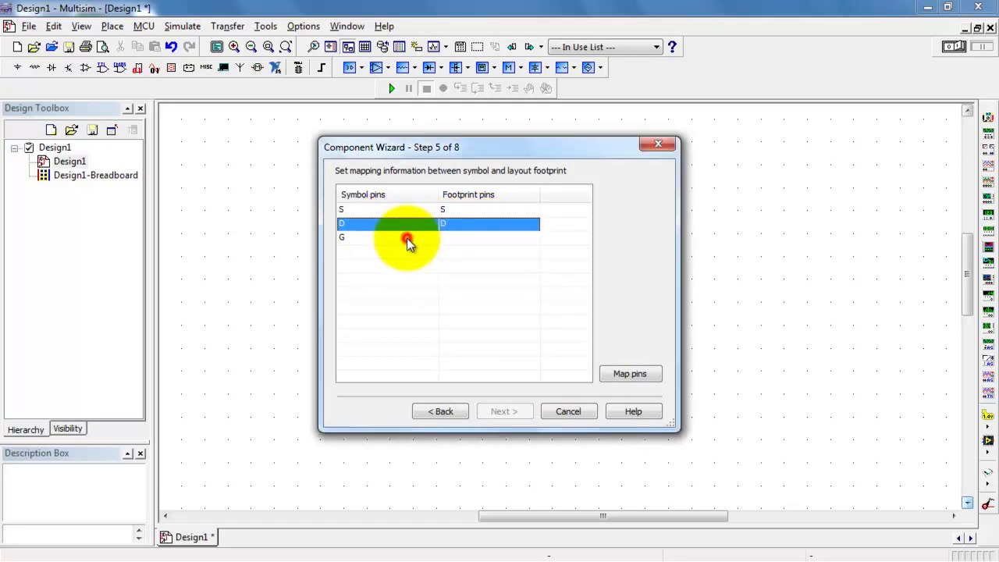
{"action": "left_click", "coordinate": [464, 239]}
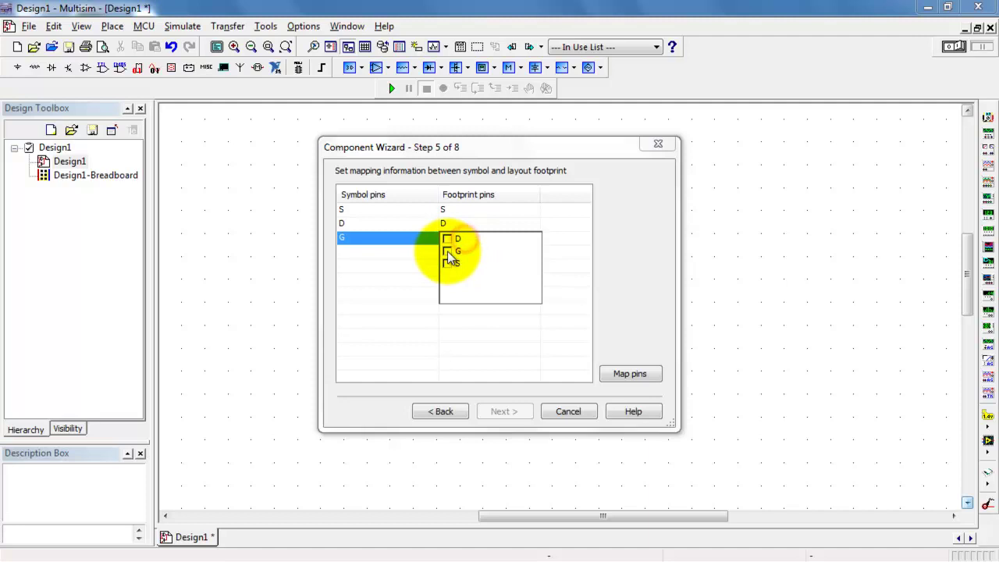
{"action": "left_click", "coordinate": [447, 250]}
{"action": "left_click", "coordinate": [404, 239]}
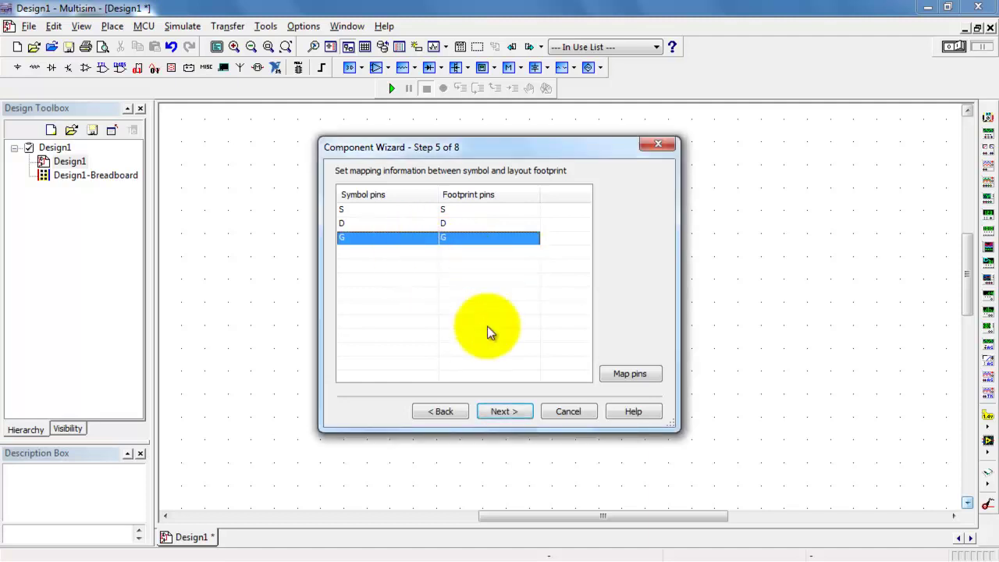
Replace the EMPTY model name with zvp3306a, then switch to zvp3306a.txt in Notepad
{"action": "left_click", "coordinate": [511, 406]}
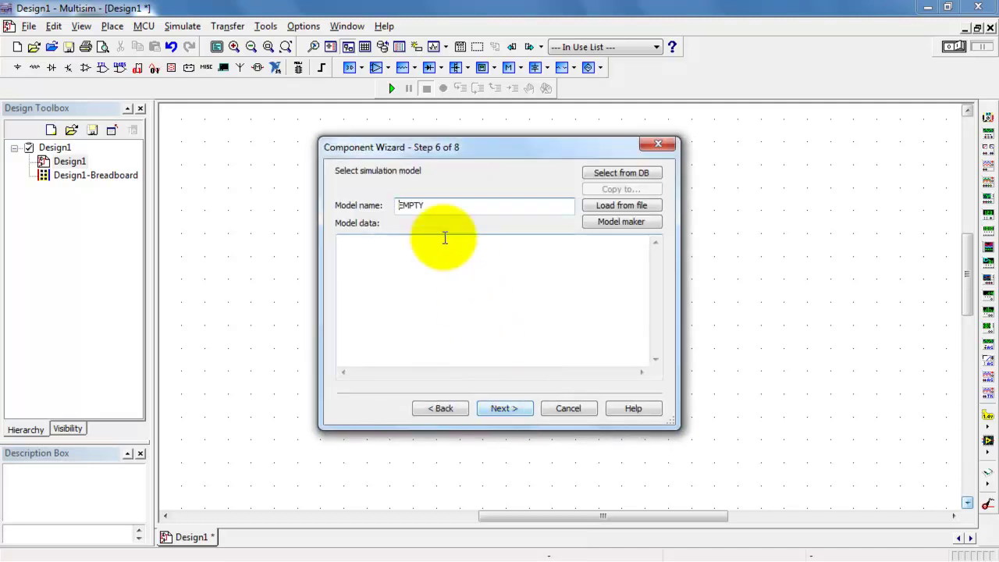
{"action": "double_click", "coordinate": [441, 205]}
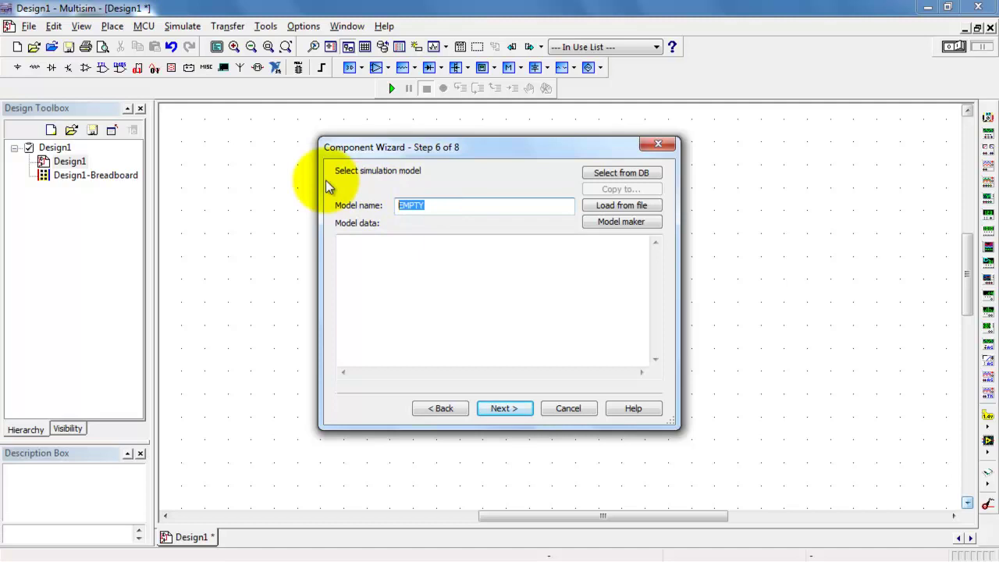
{"action": "type", "text": "zvp3306a"}
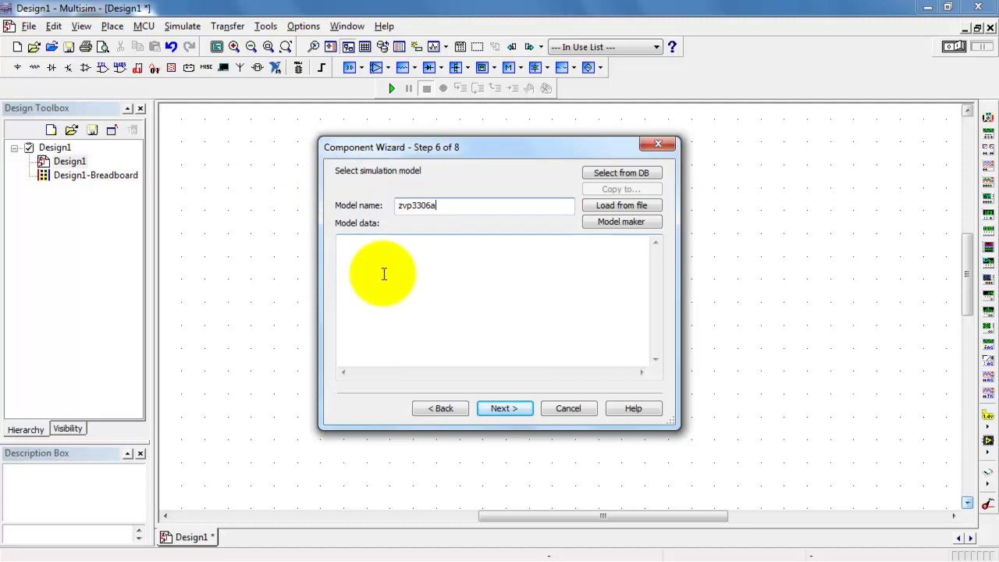
{"action": "key", "text": "alt+Tab"}
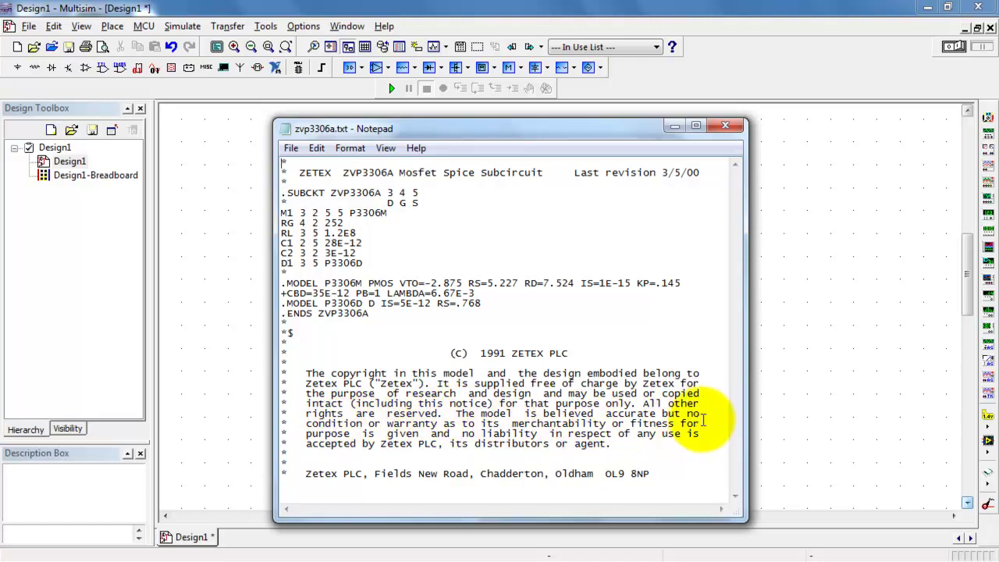
Select all of the ZVP3306A SPICE model text in Notepad
{"action": "key", "text": "ctrl+a"}
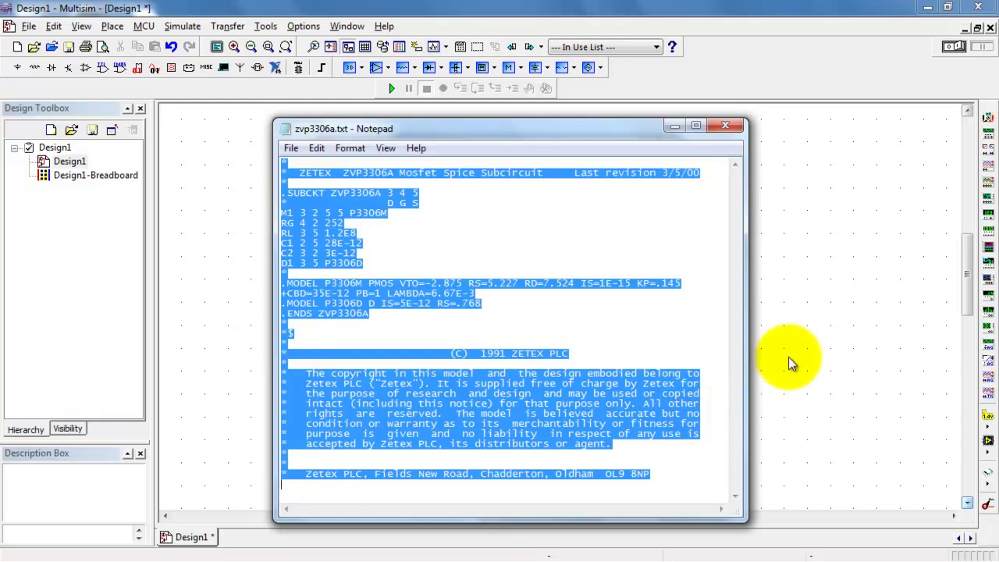
Paste the ZVP3306A subcircuit into the Model data box and continue to pin mapping
{"action": "left_click", "coordinate": [809, 311]}
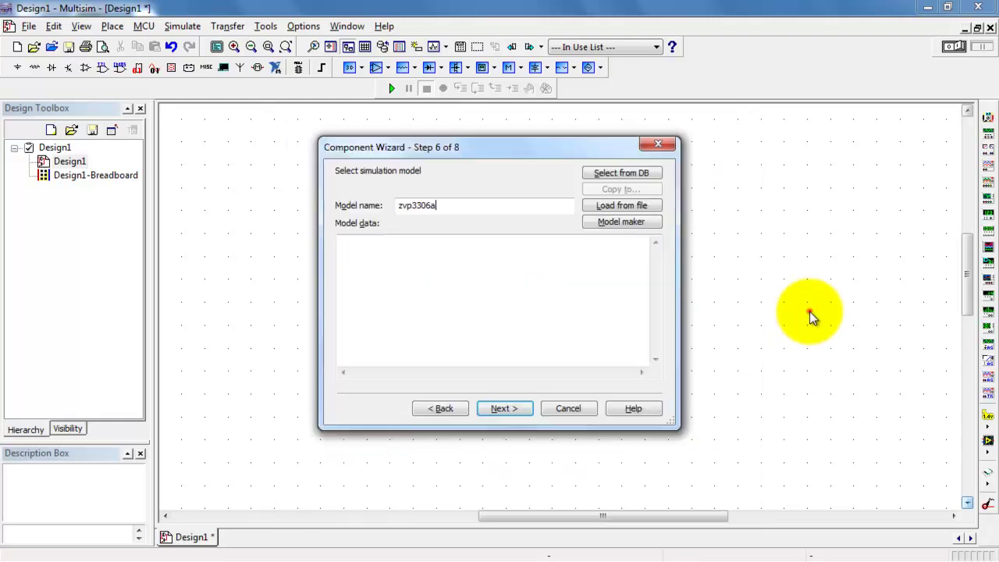
{"action": "left_click", "coordinate": [406, 287]}
{"action": "key", "text": "ctrl+v"}
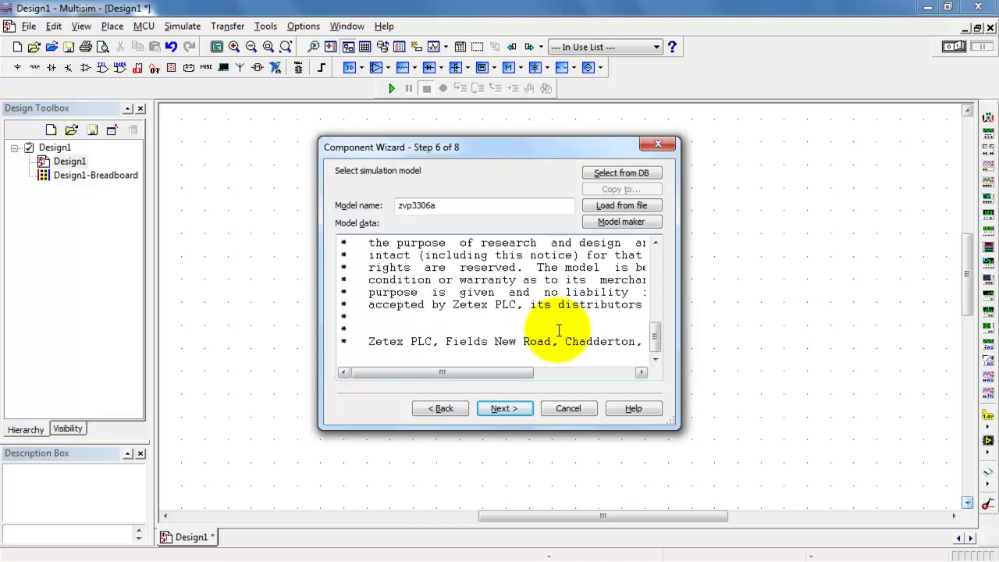
{"action": "left_click_drag", "start_coordinate": [654, 340], "coordinate": [659, 265]}
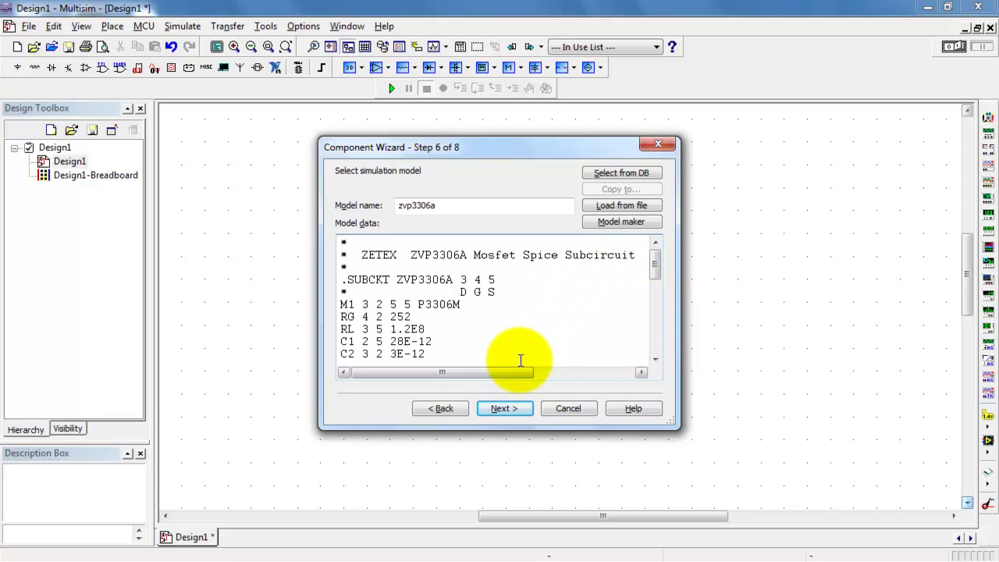
{"action": "left_click", "coordinate": [509, 408]}
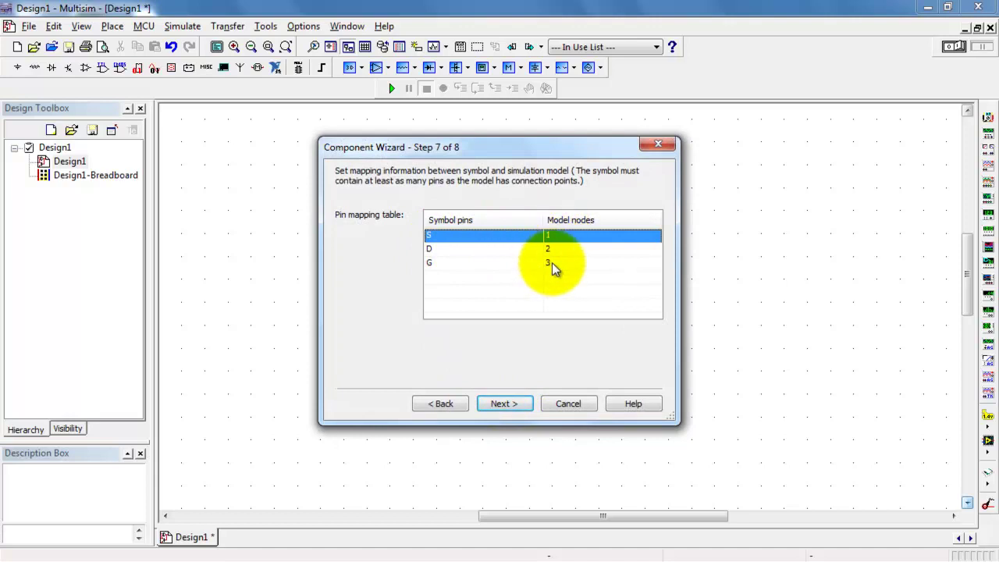
Map symbol pins to model nodes: D to 1, G to 2, S to 3
{"action": "left_click", "coordinate": [440, 402]}
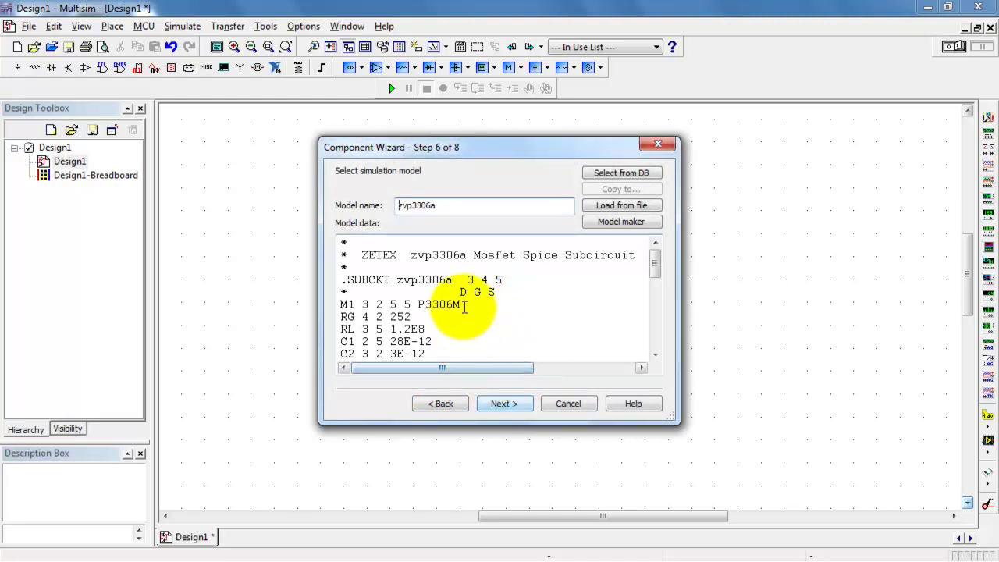
{"action": "left_click", "coordinate": [502, 401]}
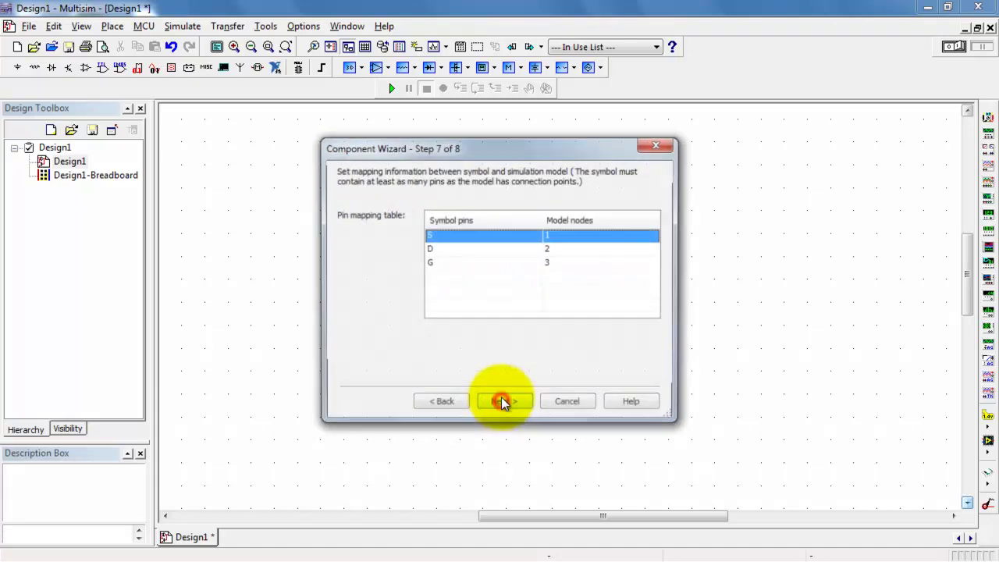
{"action": "left_click", "coordinate": [613, 250]}
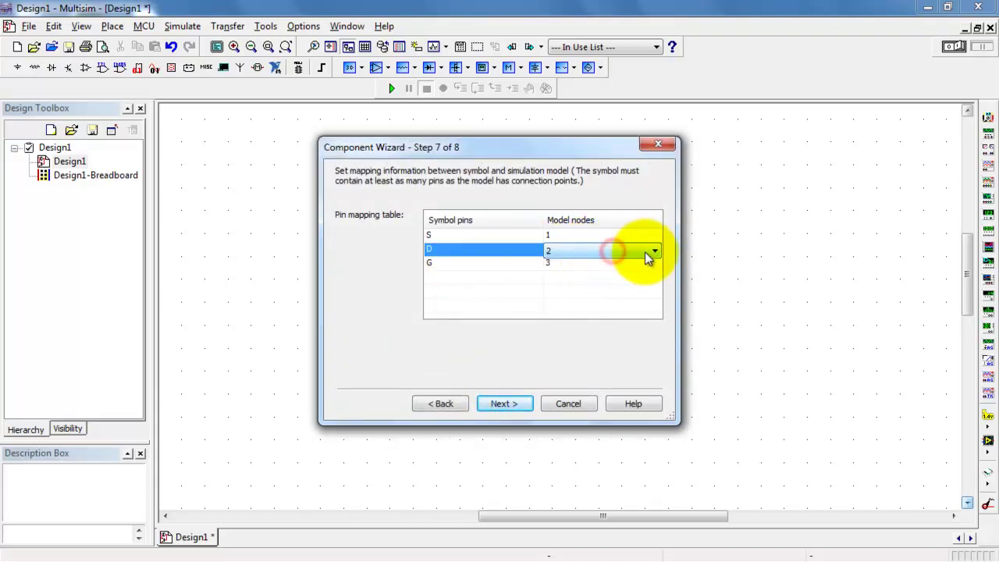
{"action": "left_click", "coordinate": [653, 251]}
{"action": "left_click", "coordinate": [627, 260]}
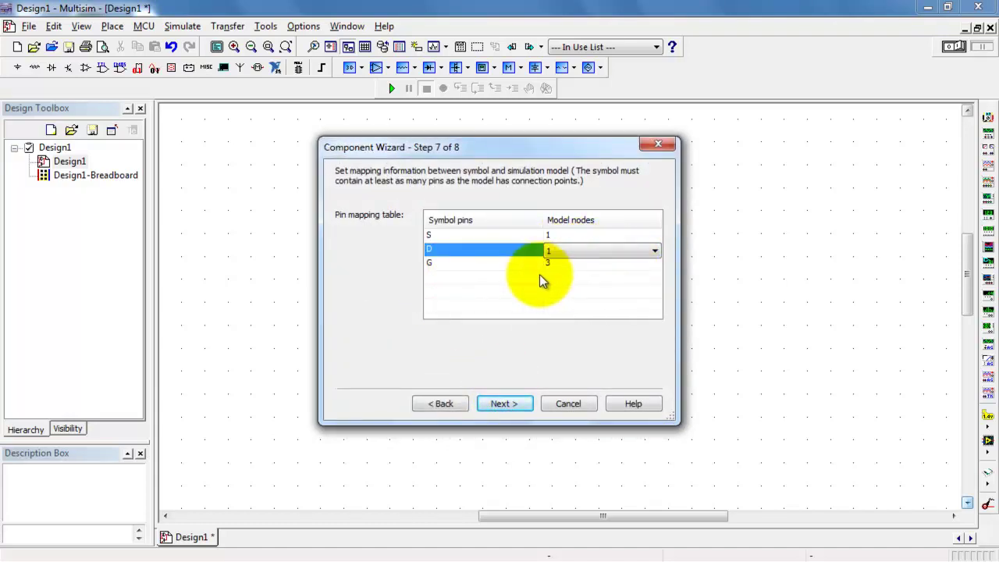
{"action": "left_click", "coordinate": [651, 265]}
{"action": "left_click", "coordinate": [654, 265]}
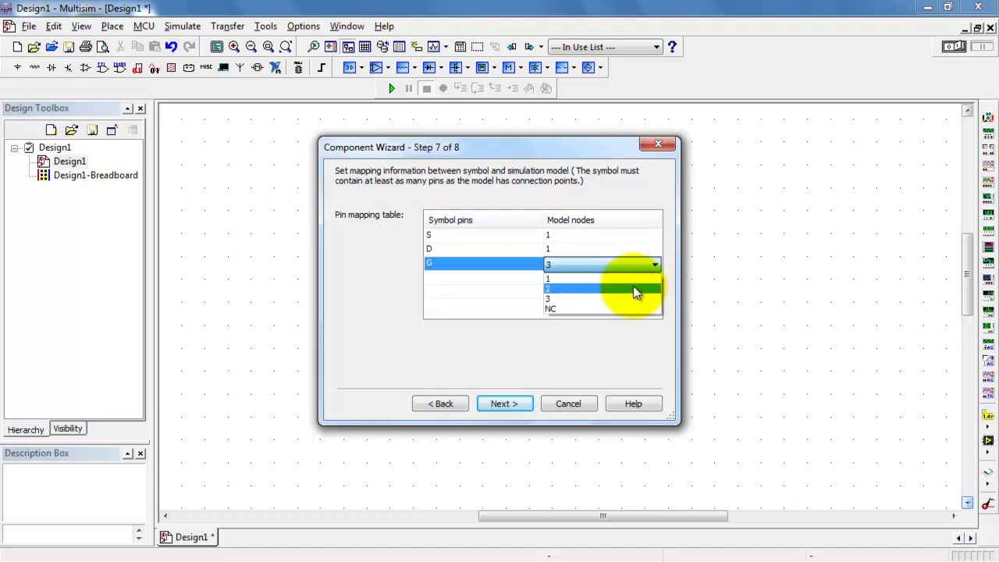
{"action": "left_click", "coordinate": [633, 288]}
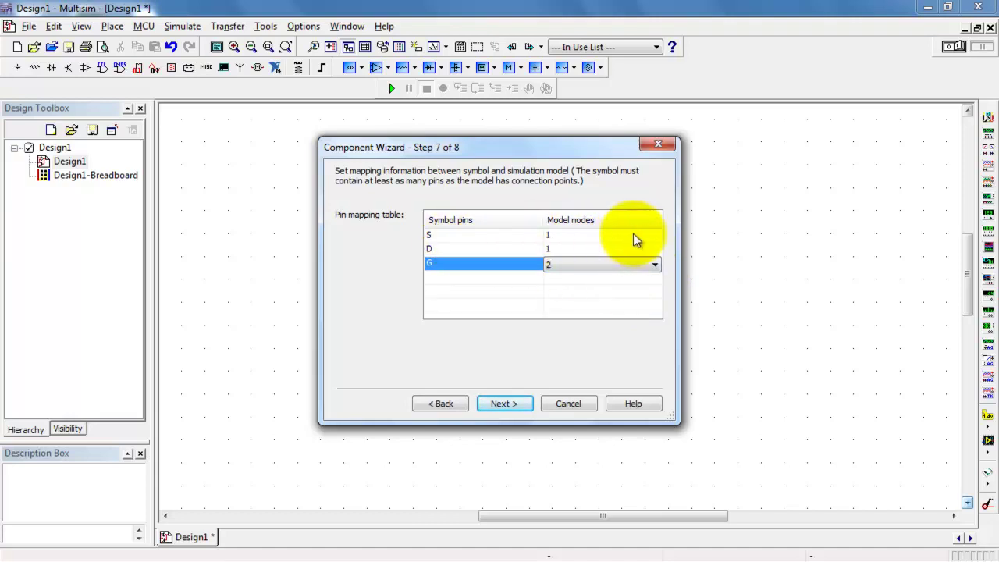
{"action": "left_click", "coordinate": [634, 236]}
{"action": "left_click", "coordinate": [653, 236]}
{"action": "left_click", "coordinate": [630, 269]}
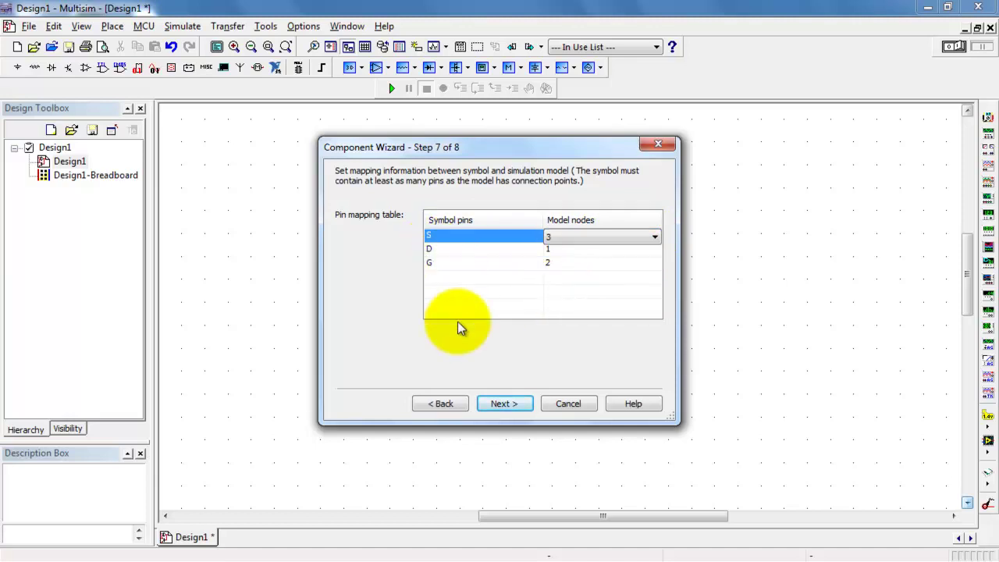
Recheck the model's node order and advance to Step 8 of 8
{"action": "left_click", "coordinate": [441, 403]}
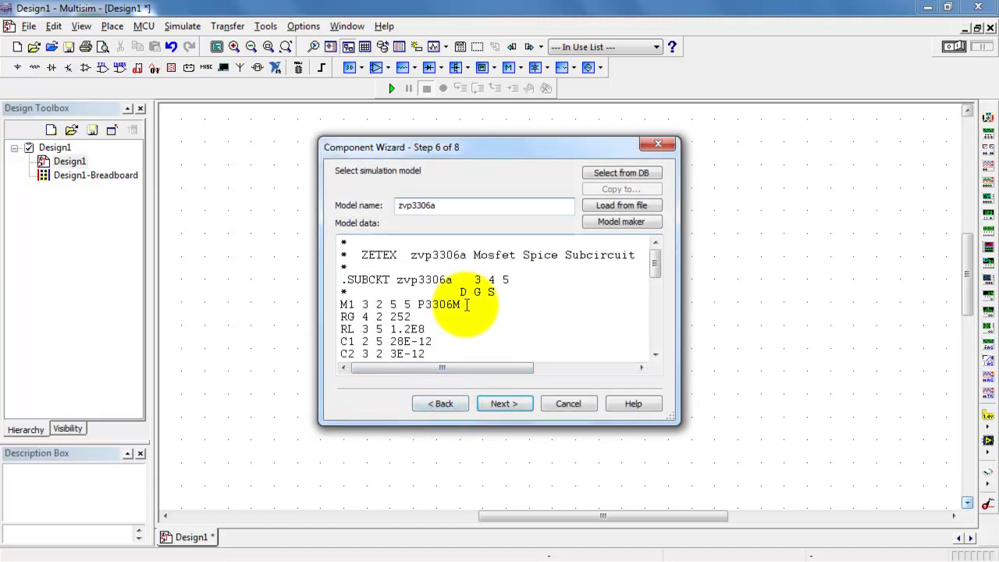
{"action": "left_click", "coordinate": [503, 404]}
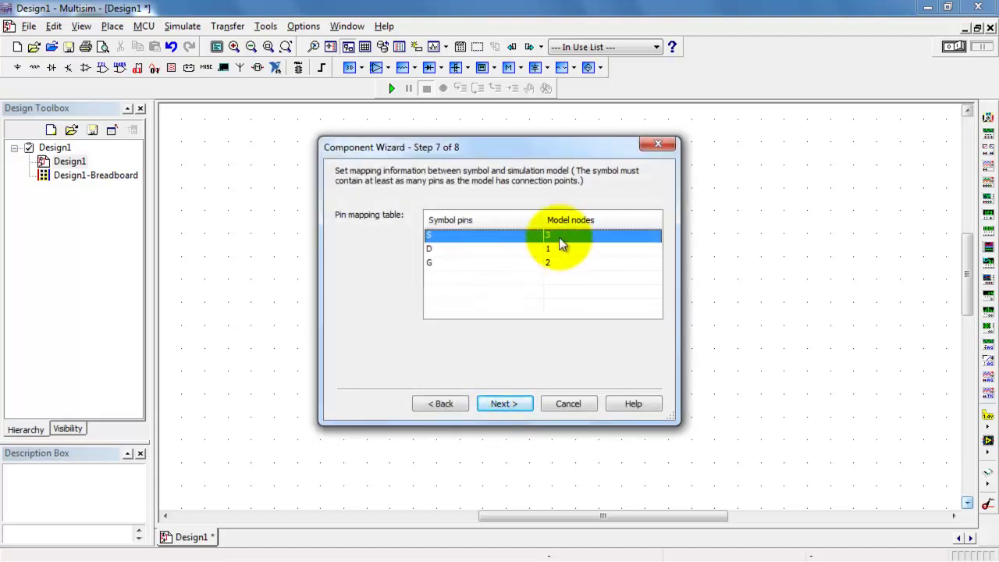
{"action": "left_click", "coordinate": [505, 404]}
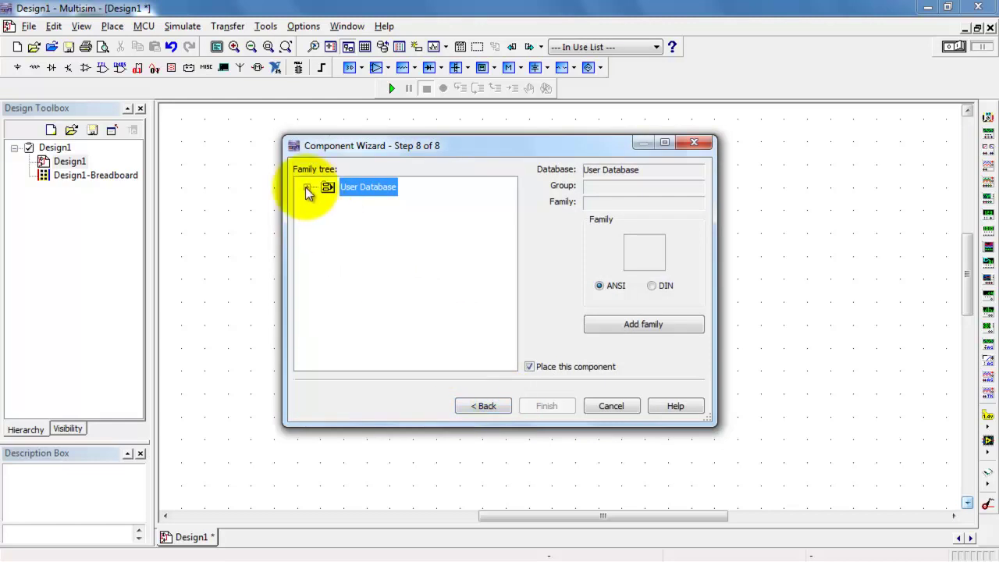
Save the zvp3306a MOSFET in a new 'pmos' family under User Database > Transistors and place it as U1
{"action": "left_click", "coordinate": [306, 188]}
{"action": "left_click", "coordinate": [341, 261]}
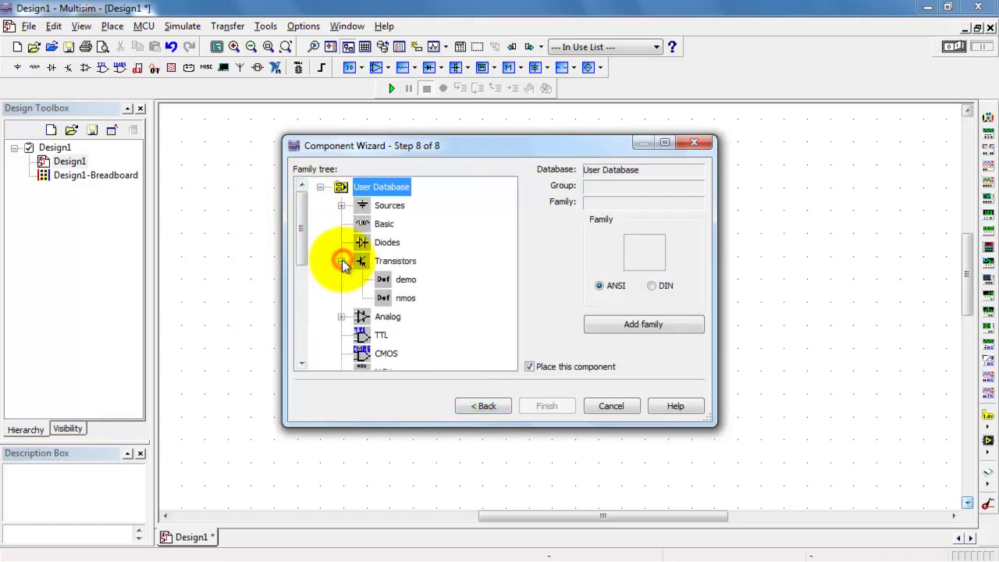
{"action": "left_click", "coordinate": [404, 276]}
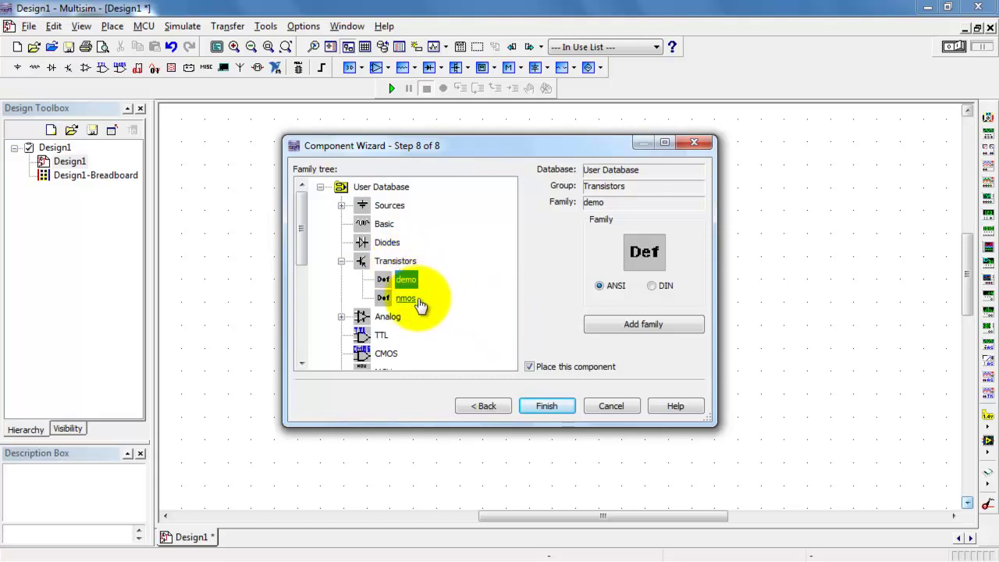
{"action": "left_click", "coordinate": [649, 323]}
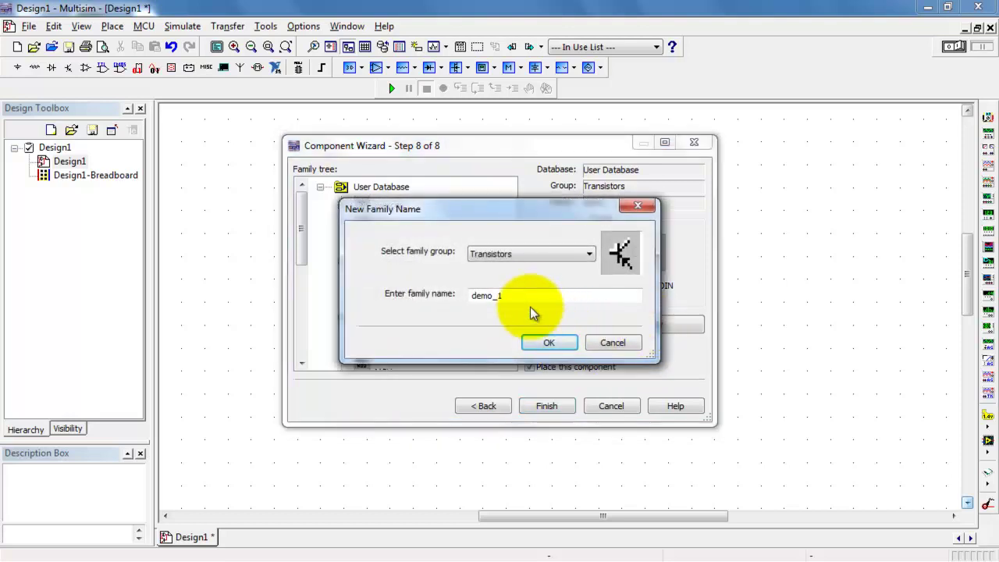
{"action": "left_click_drag", "start_coordinate": [527, 295], "coordinate": [462, 293]}
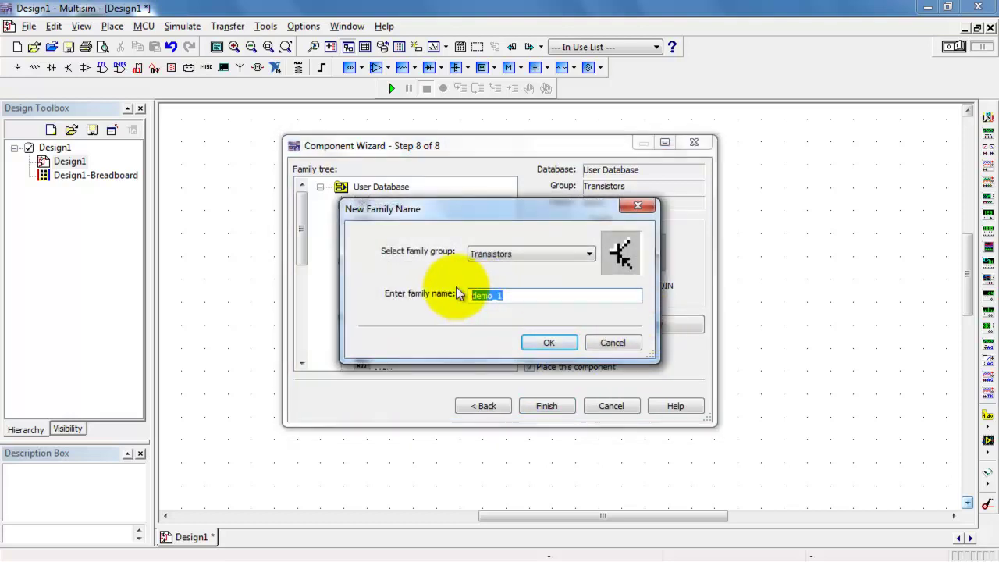
{"action": "type", "text": "pmos"}
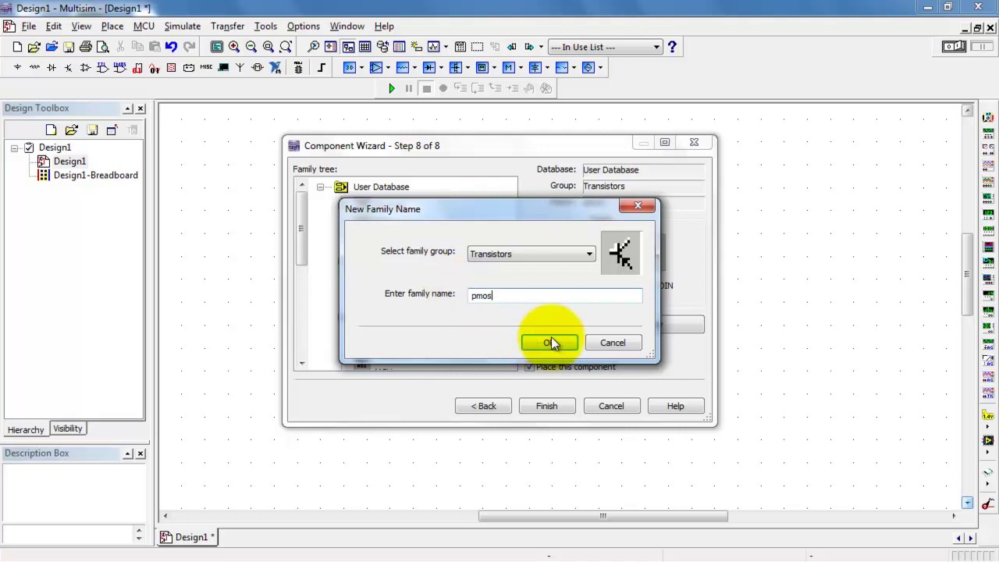
{"action": "left_click", "coordinate": [552, 343]}
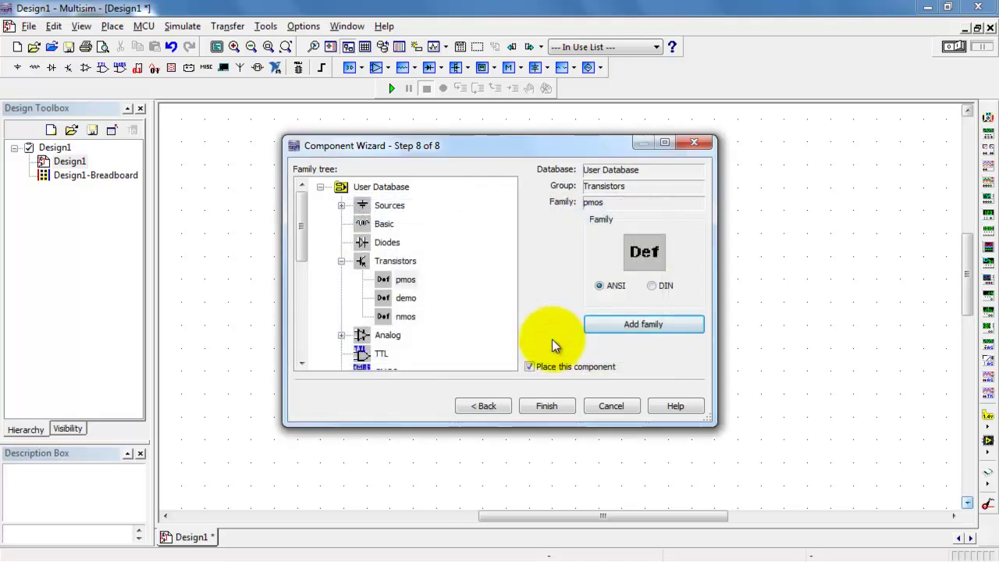
{"action": "left_click", "coordinate": [546, 405]}
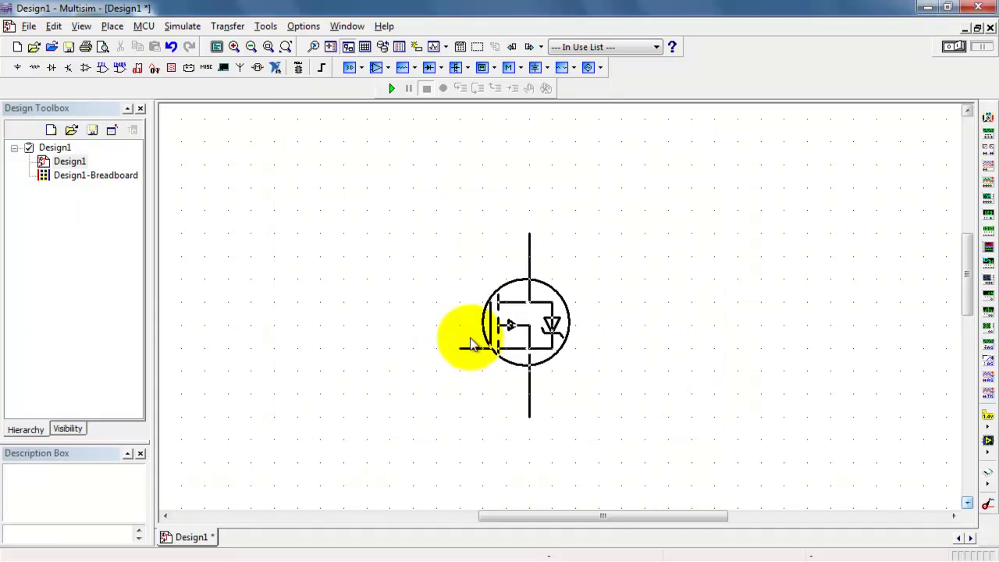
{"action": "left_click", "coordinate": [471, 345]}
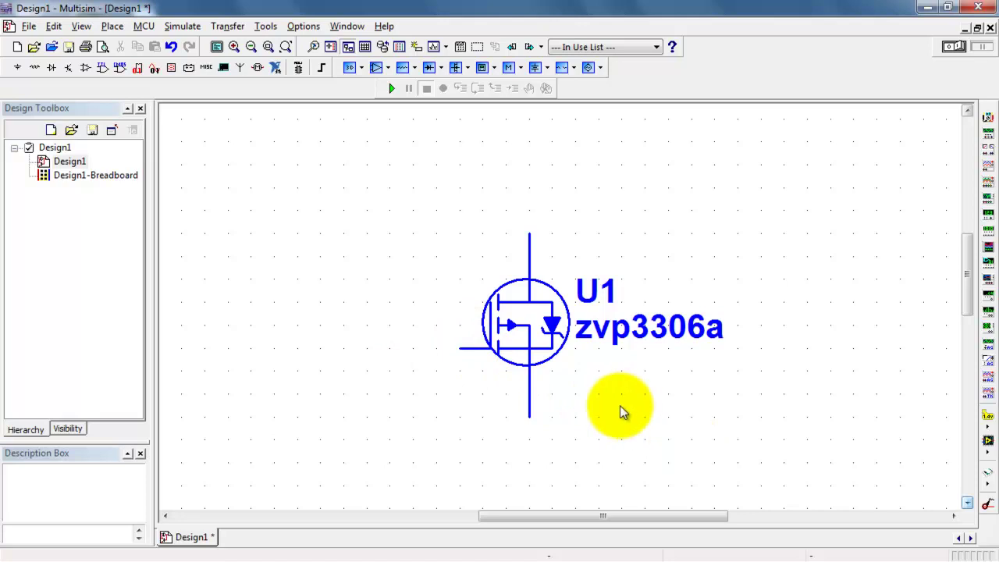
Choose zvp3306a from the User Database pmos family in the Place Component browser
{"action": "left_click", "coordinate": [113, 29]}
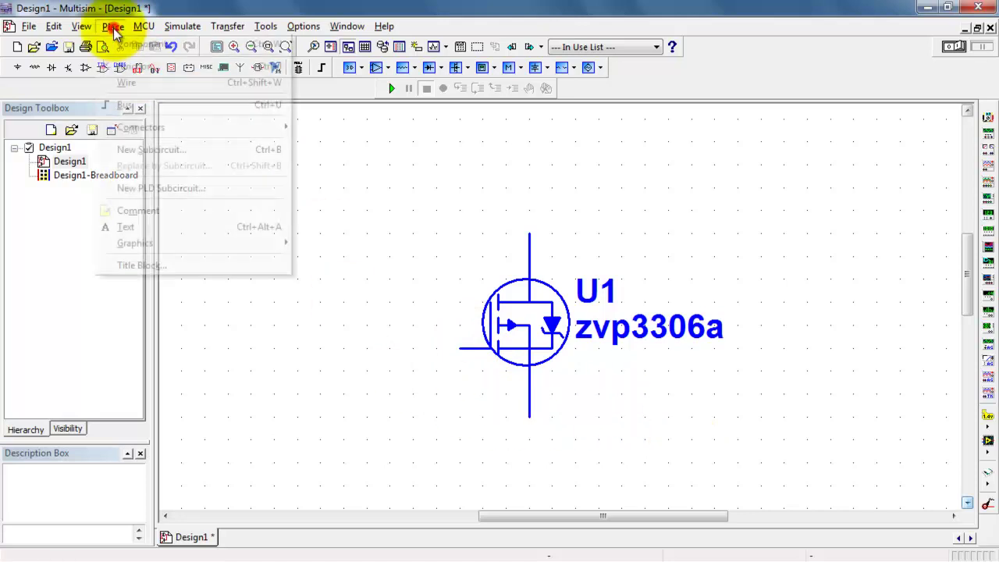
{"action": "left_click", "coordinate": [126, 42]}
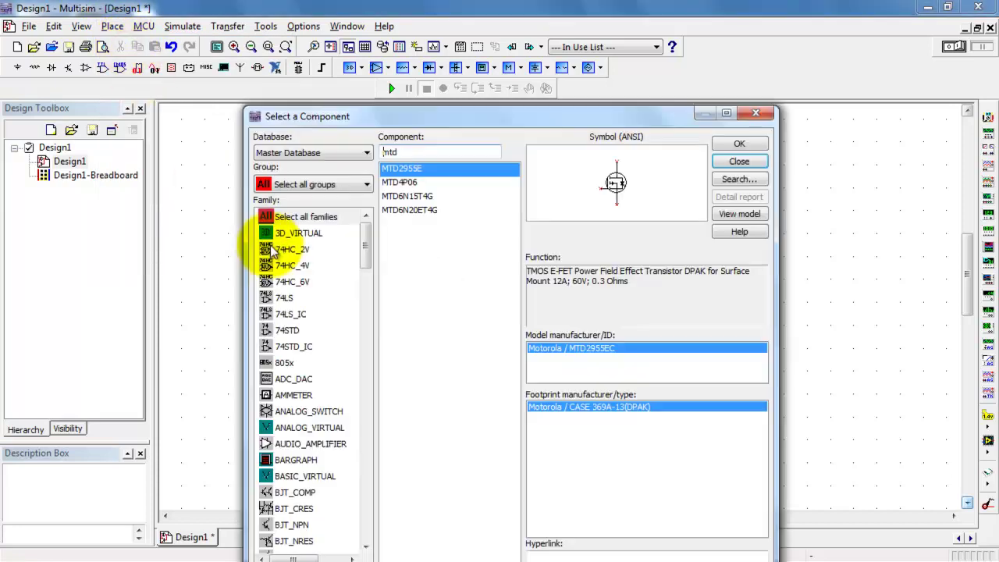
{"action": "left_click", "coordinate": [348, 153]}
{"action": "left_click", "coordinate": [313, 177]}
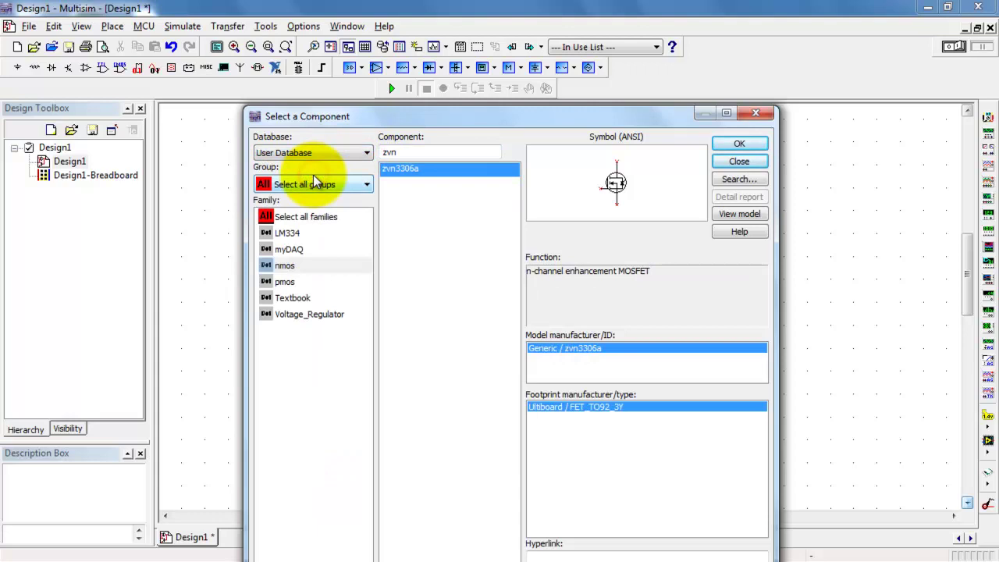
{"action": "left_click", "coordinate": [286, 282]}
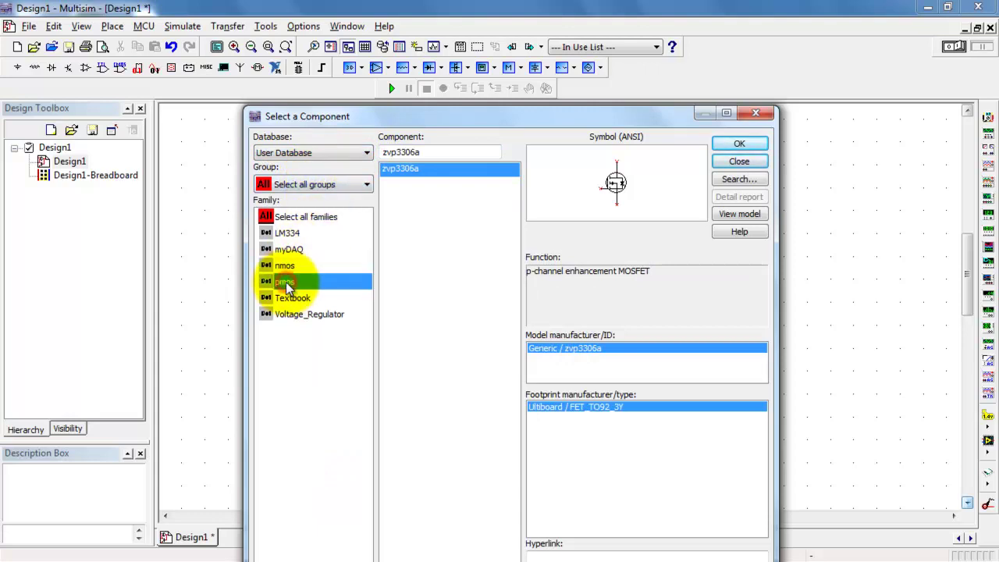
{"action": "double_click", "coordinate": [400, 168]}
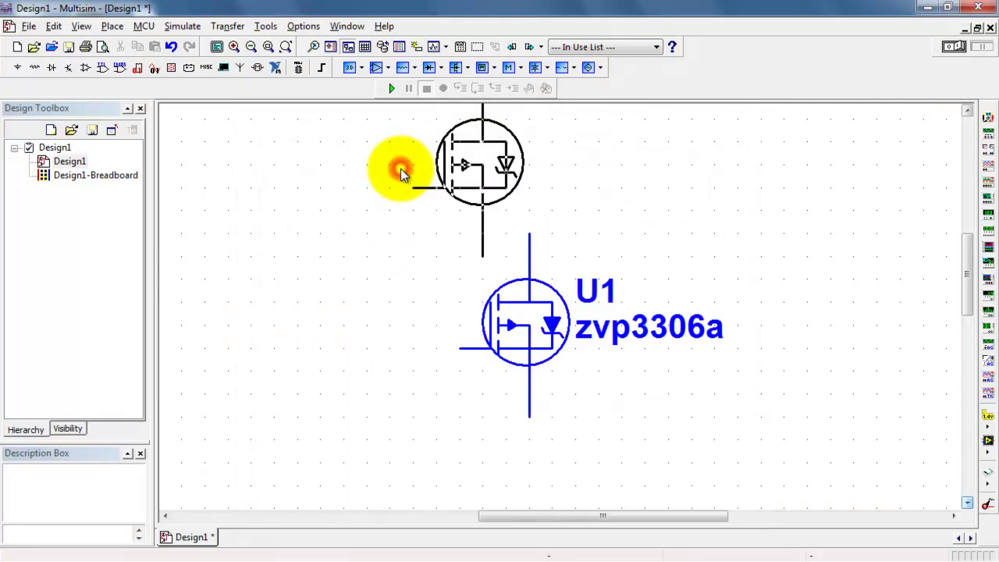
Place the second zvp3306a as U2 and move U1 down to the right
{"action": "left_click", "coordinate": [288, 306]}
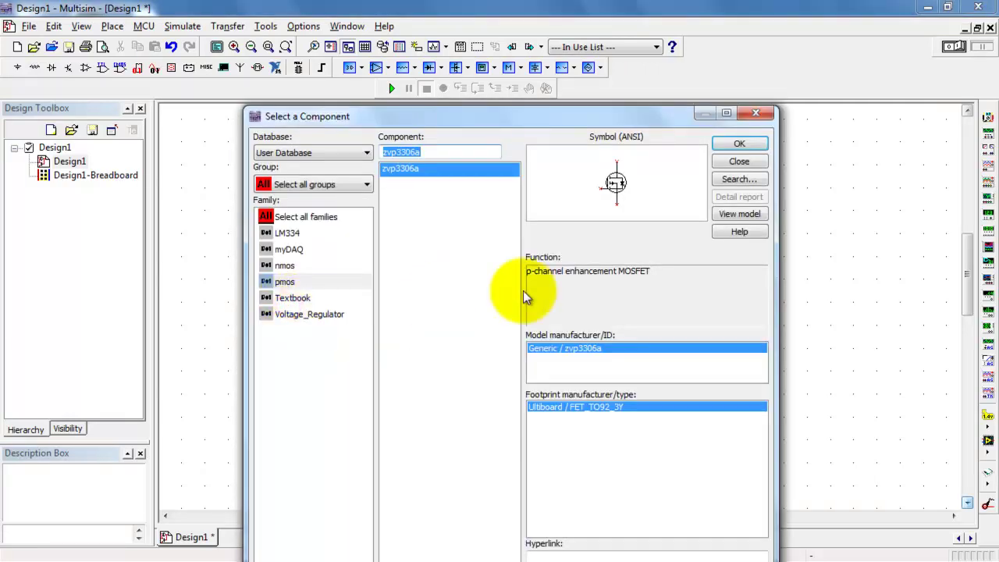
{"action": "left_click", "coordinate": [733, 166]}
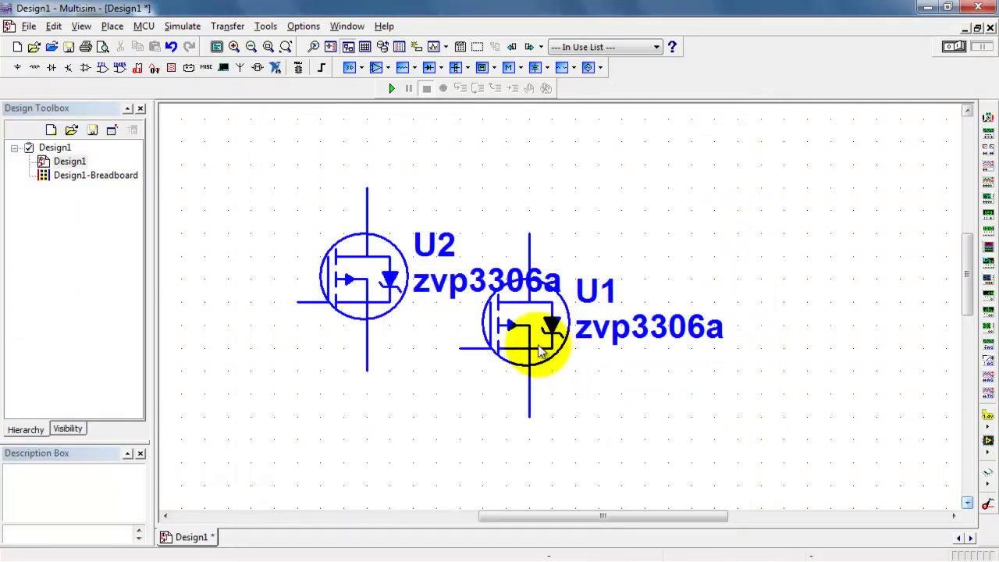
{"action": "left_click_drag", "start_coordinate": [538, 346], "coordinate": [839, 441]}
{"action": "left_click", "coordinate": [918, 409]}
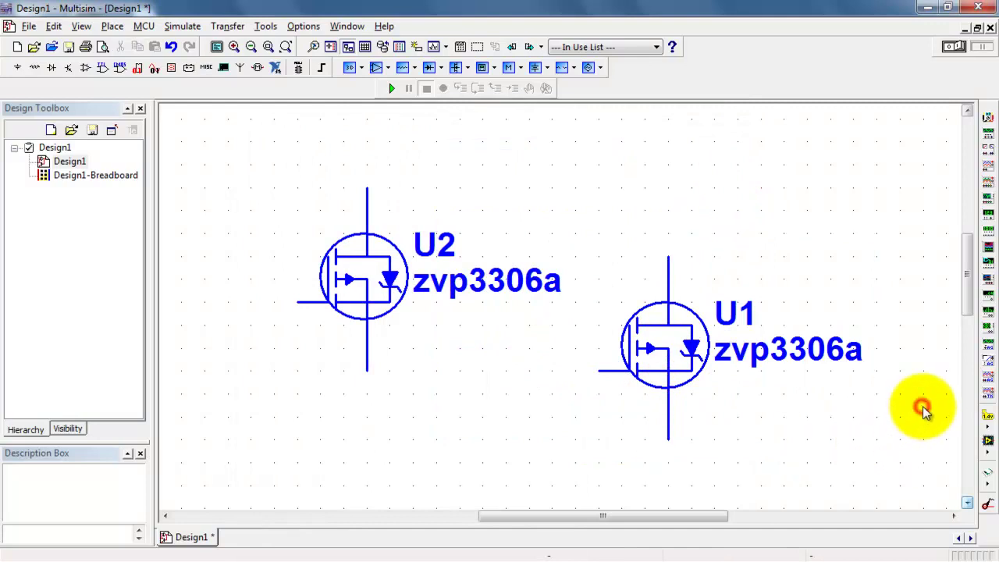